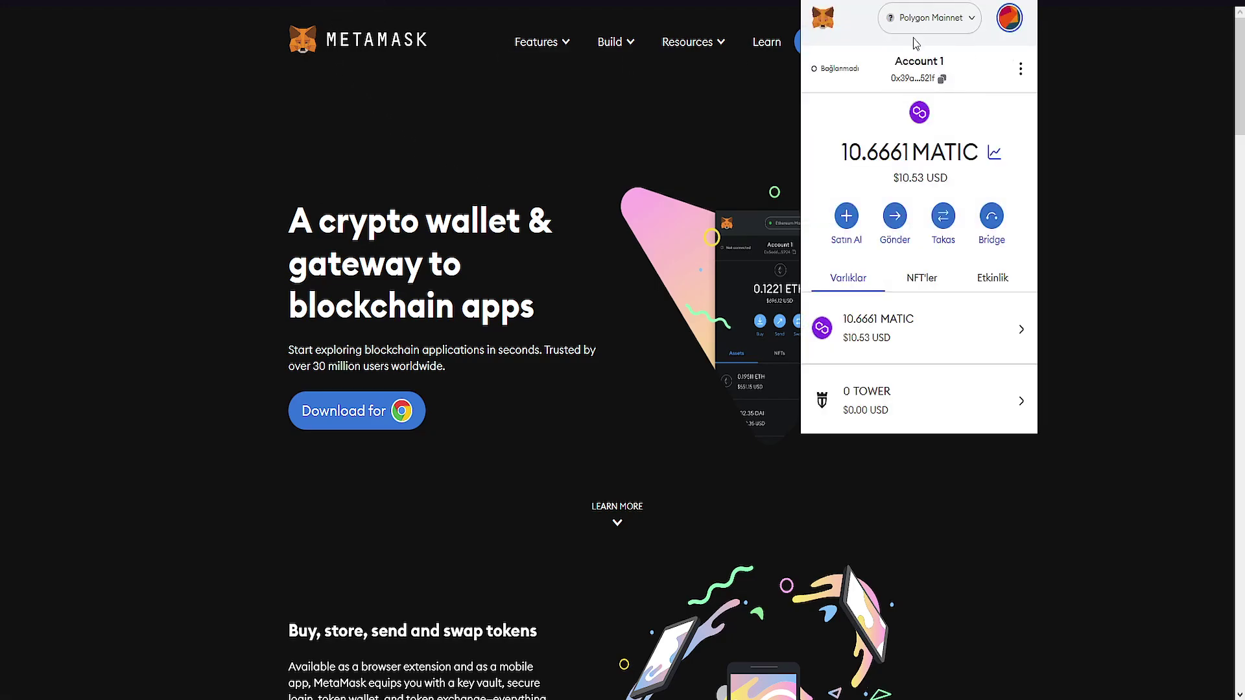
Look through the wallet's list of available networks.
{"action": "left_click", "coordinate": [934, 20]}
{"action": "scroll", "coordinate": [936, 158], "scroll_direction": "down", "scroll_amount": 5}
{"action": "scroll", "coordinate": [922, 231], "scroll_direction": "up", "scroll_amount": 5}
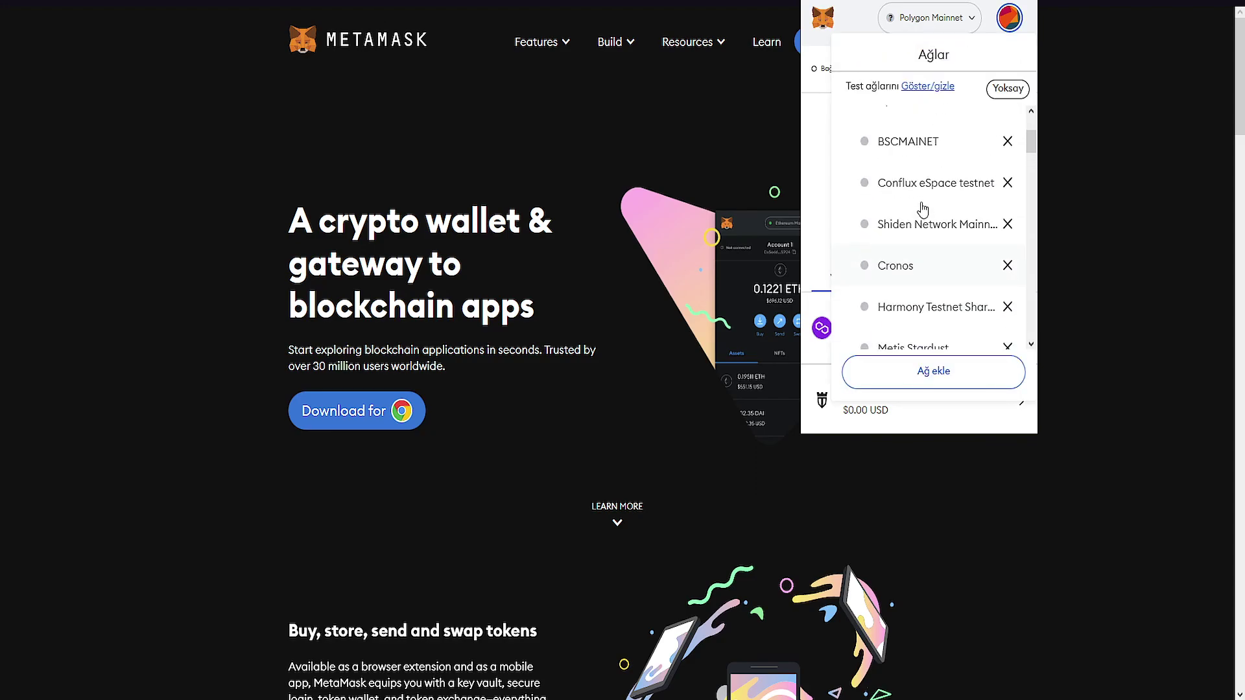
{"action": "left_click", "coordinate": [926, 26]}
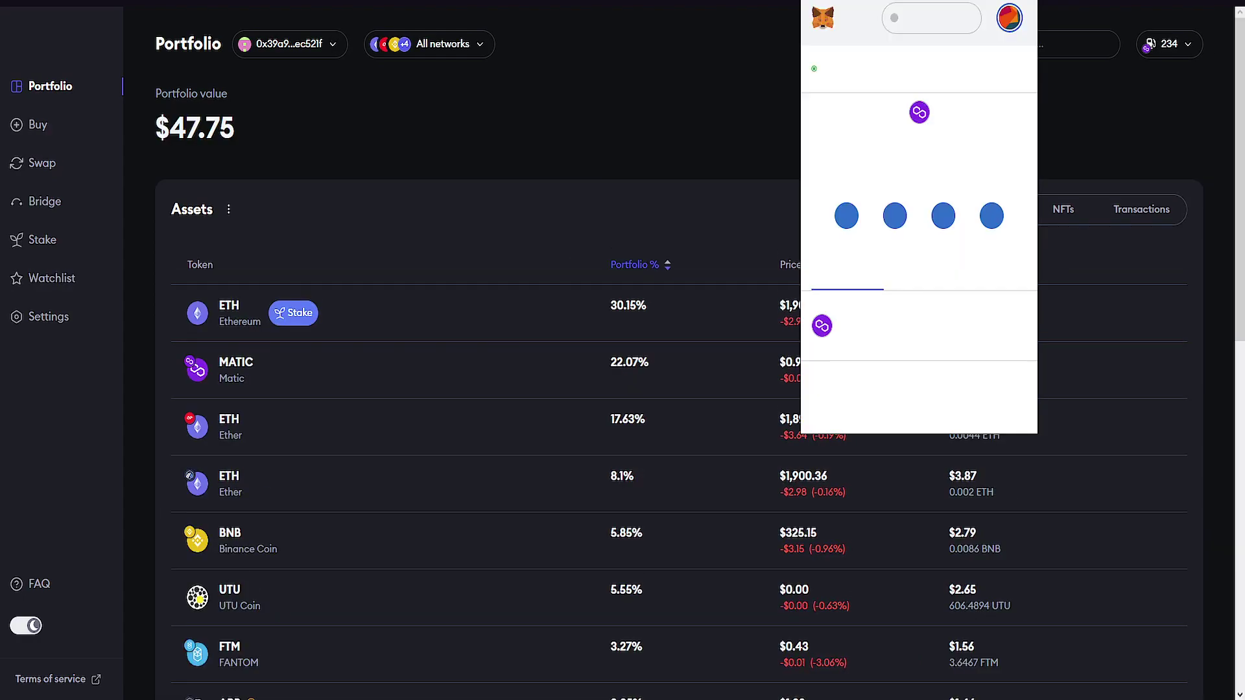
Switch the wallet network to Ethereum Ana Ağı and back to Polygon Mainnet, and close the wallet.
{"action": "left_click", "coordinate": [930, 17]}
{"action": "left_click", "coordinate": [934, 132]}
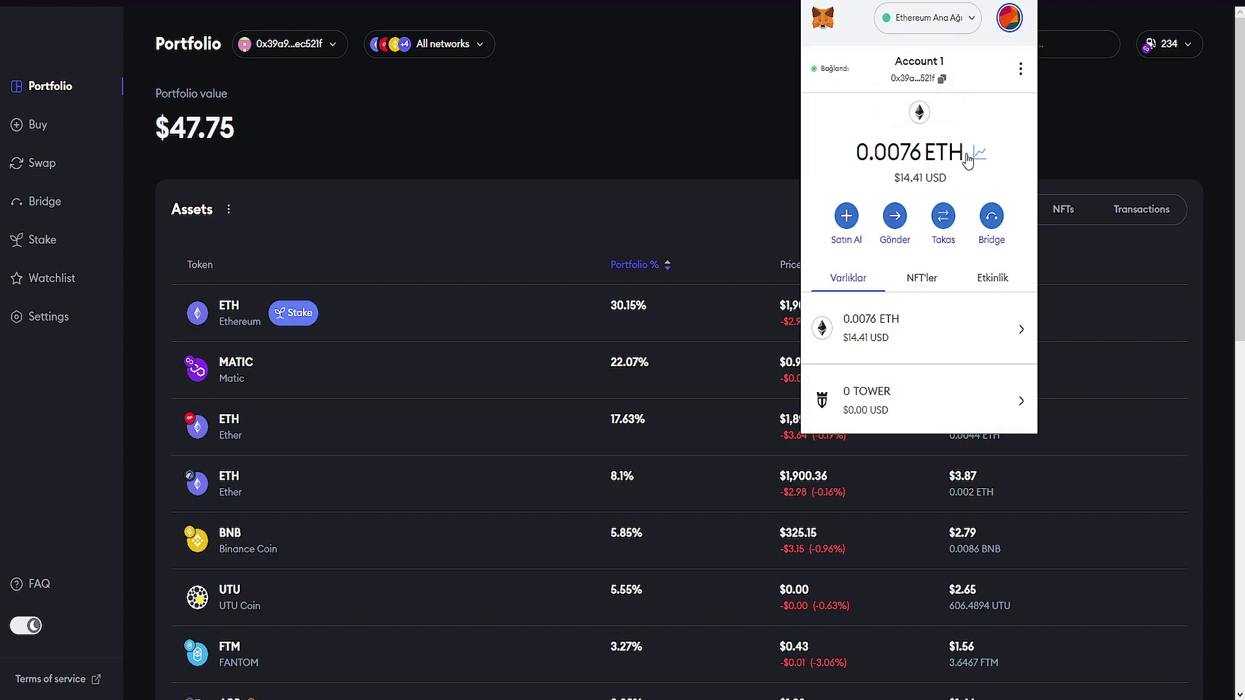
{"action": "left_click", "coordinate": [942, 34]}
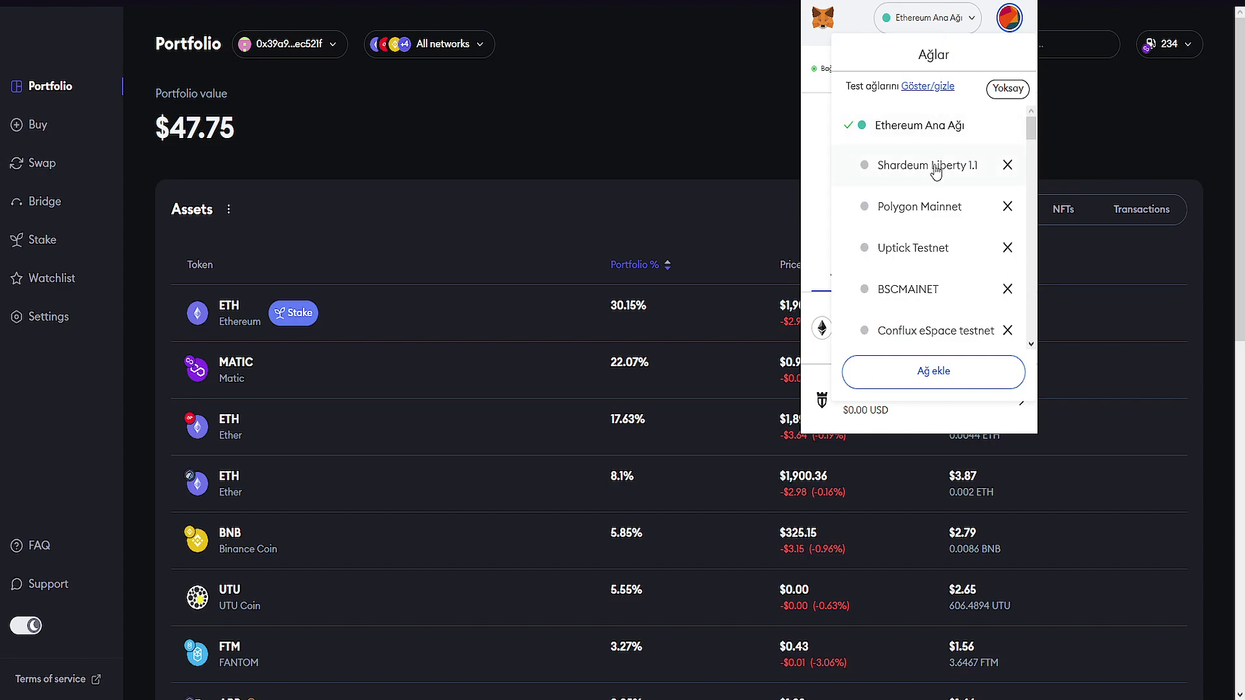
{"action": "key", "text": "Escape"}
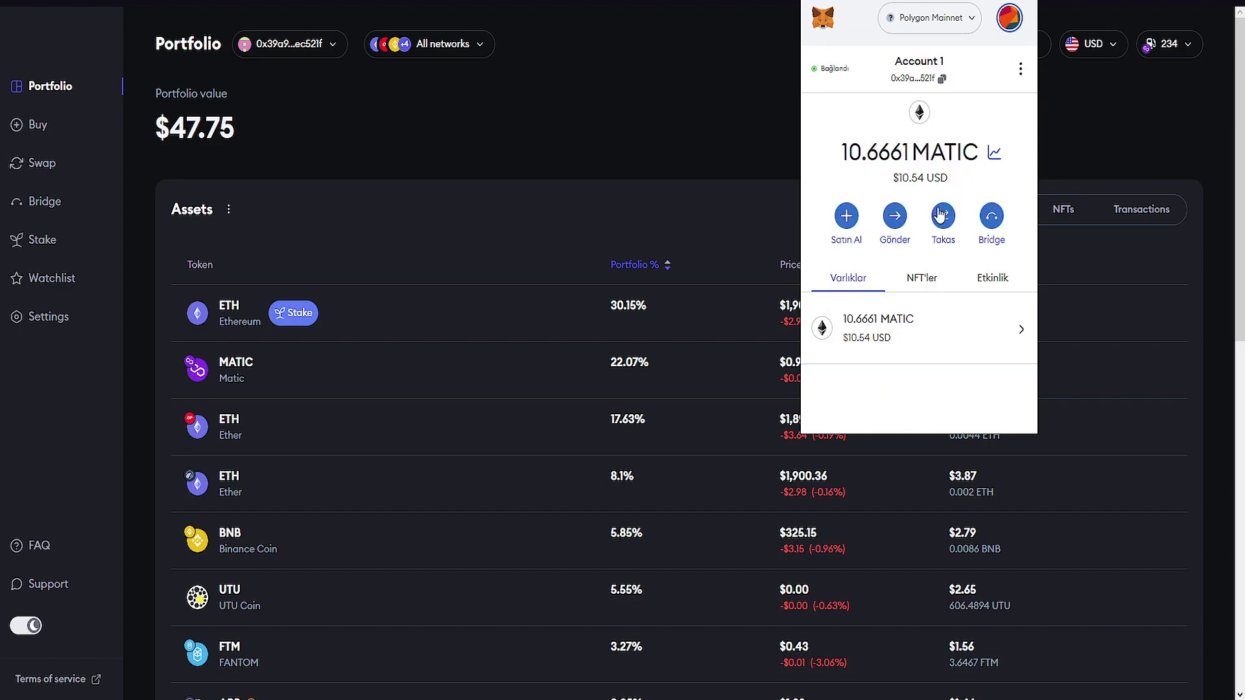
{"action": "left_click", "coordinate": [610, 151]}
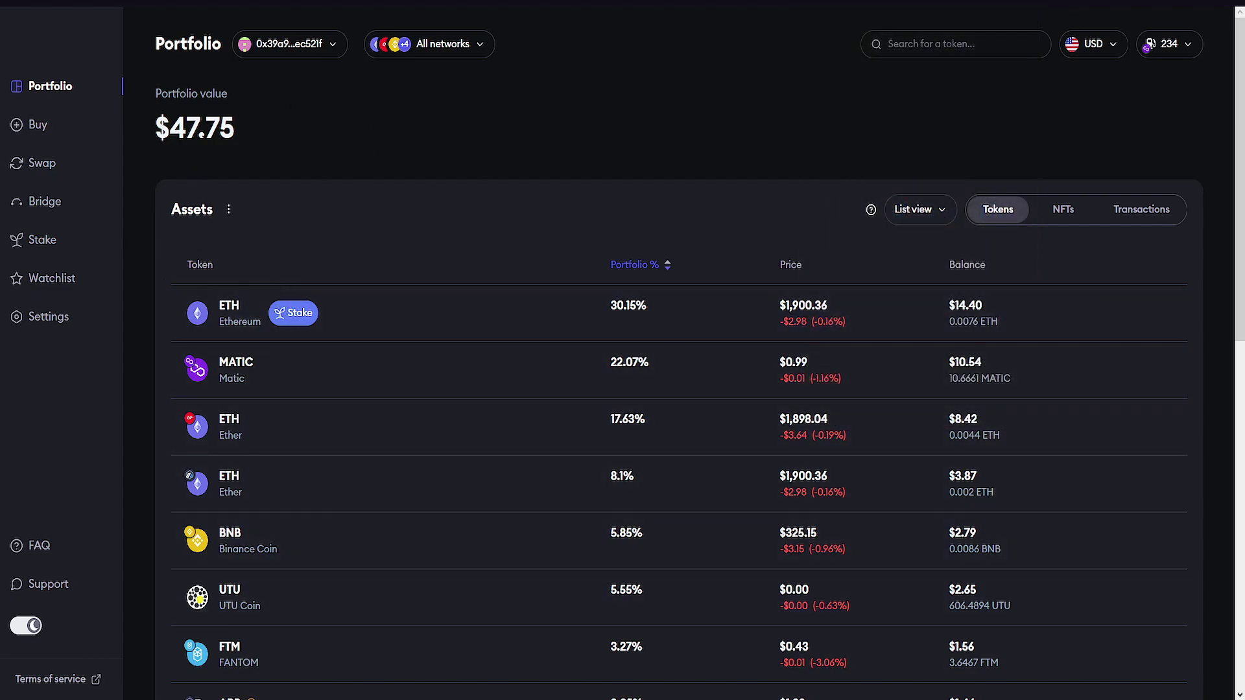
Review the portfolio's total value and its token list, and open the Buy page.
{"action": "left_click_drag", "start_coordinate": [250, 137], "coordinate": [159, 136]}
{"action": "scroll", "coordinate": [456, 339], "scroll_direction": "down", "scroll_amount": 7}
{"action": "scroll", "coordinate": [456, 339], "scroll_direction": "down", "scroll_amount": 4}
{"action": "scroll", "coordinate": [450, 344], "scroll_direction": "up", "scroll_amount": 10}
{"action": "left_click", "coordinate": [562, 208]}
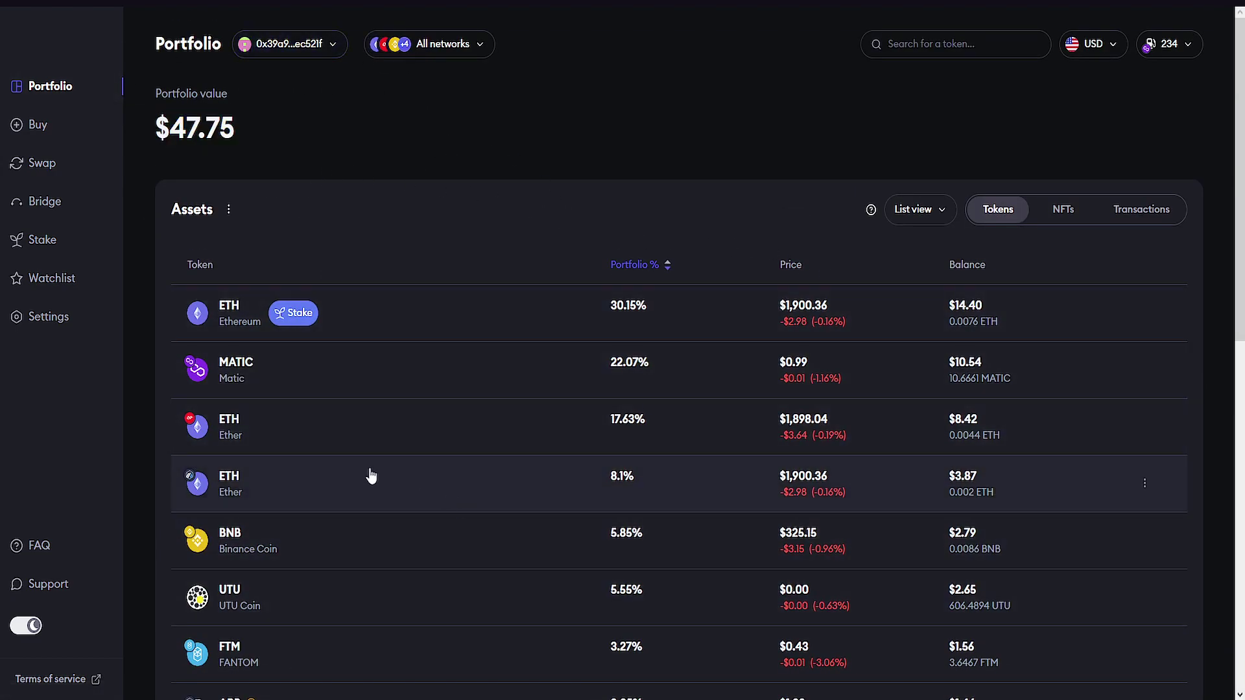
{"action": "left_click", "coordinate": [78, 123]}
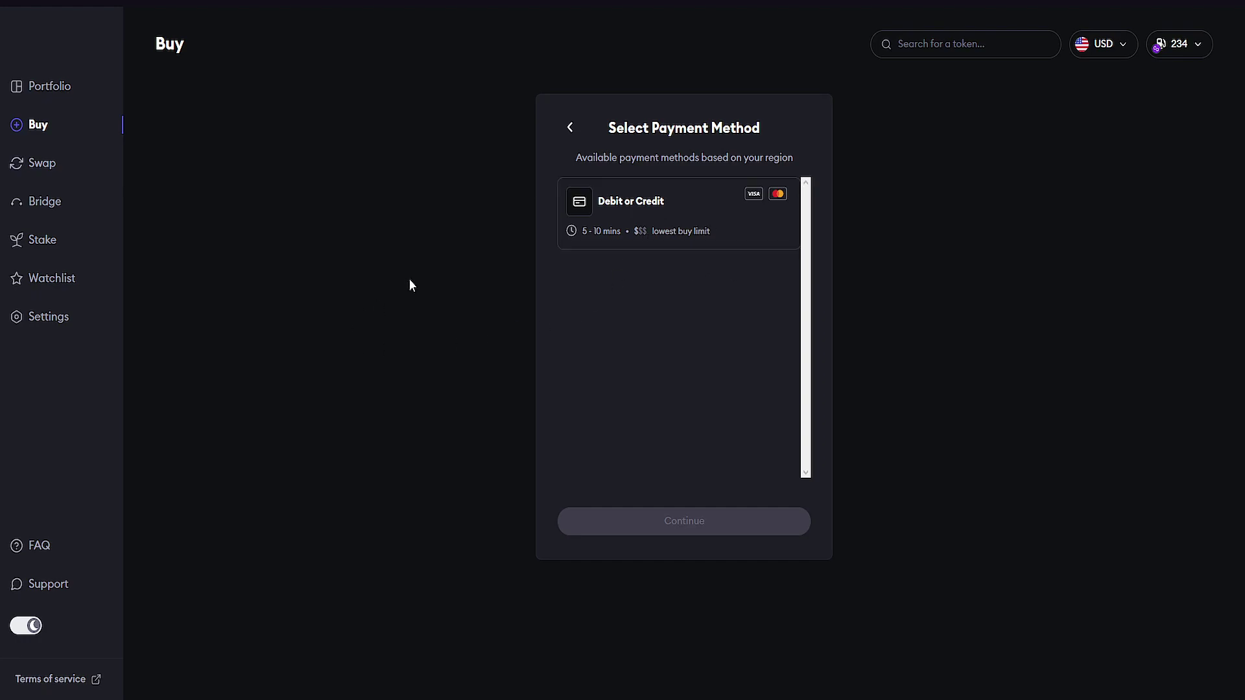
On the Swap page, set 1 MATIC on the Polygon network as the amount to swap from.
{"action": "left_click", "coordinate": [56, 168]}
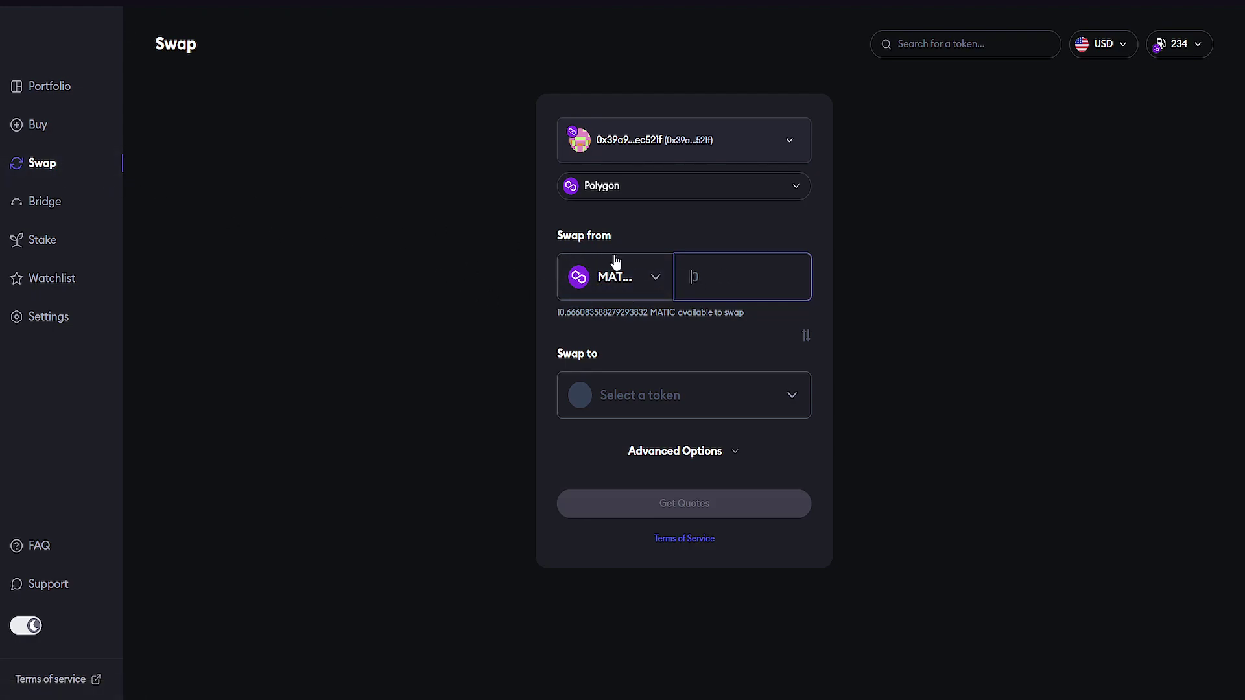
{"action": "left_click", "coordinate": [688, 293]}
{"action": "left_click", "coordinate": [656, 279]}
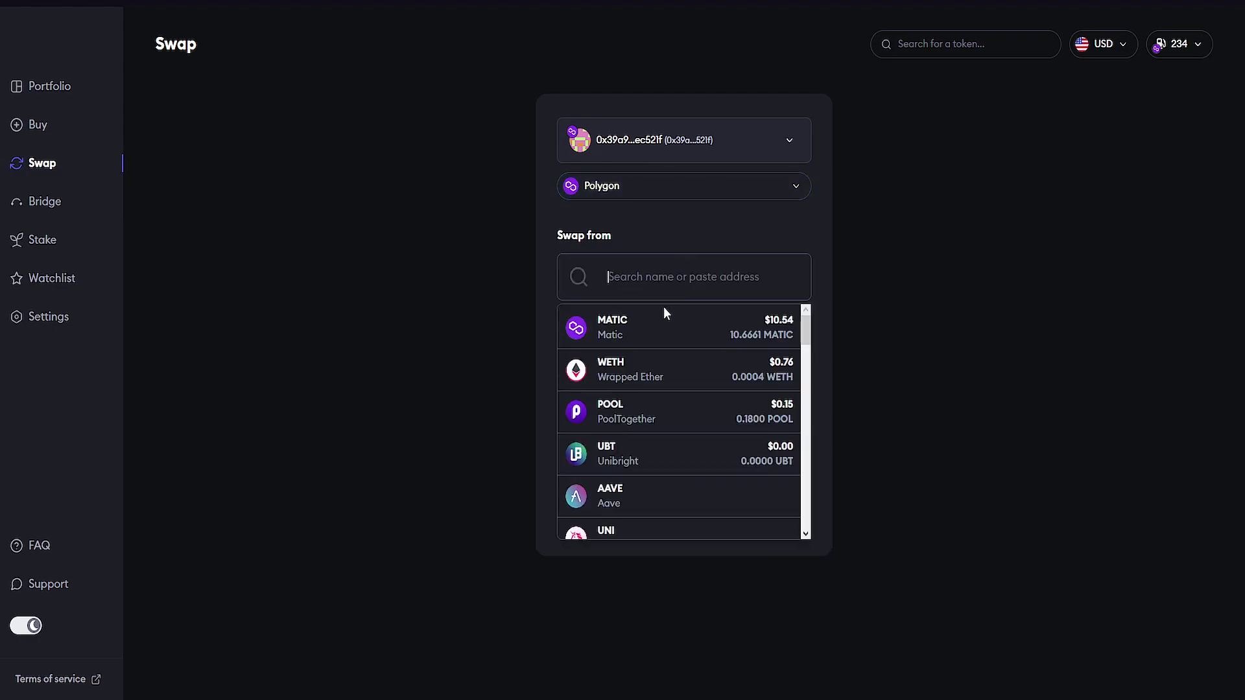
{"action": "left_click", "coordinate": [746, 331]}
{"action": "left_click", "coordinate": [705, 284]}
{"action": "type", "text": "1"}
Choose USDT as the token to receive and request quotes for the swap.
{"action": "left_click", "coordinate": [677, 392]}
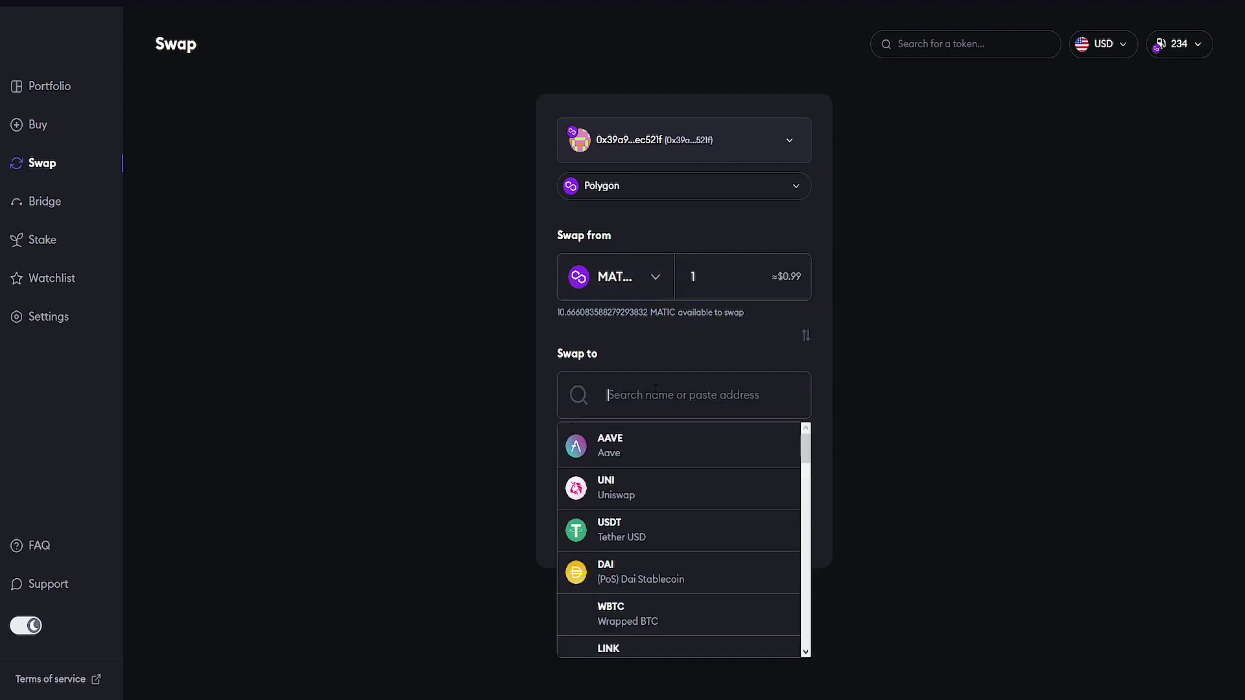
{"action": "left_click", "coordinate": [663, 513]}
{"action": "left_click", "coordinate": [660, 530]}
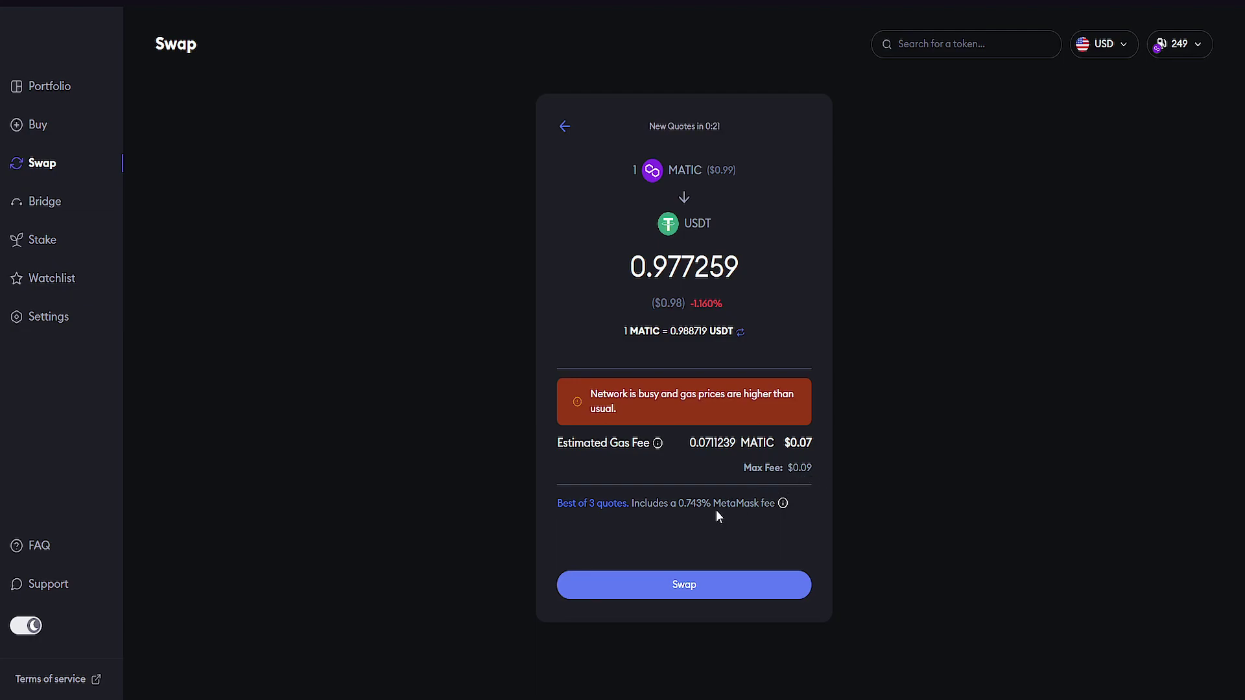
Compare the received USDT, gas fee and overall value in the overview of available quotes.
{"action": "left_click", "coordinate": [607, 503]}
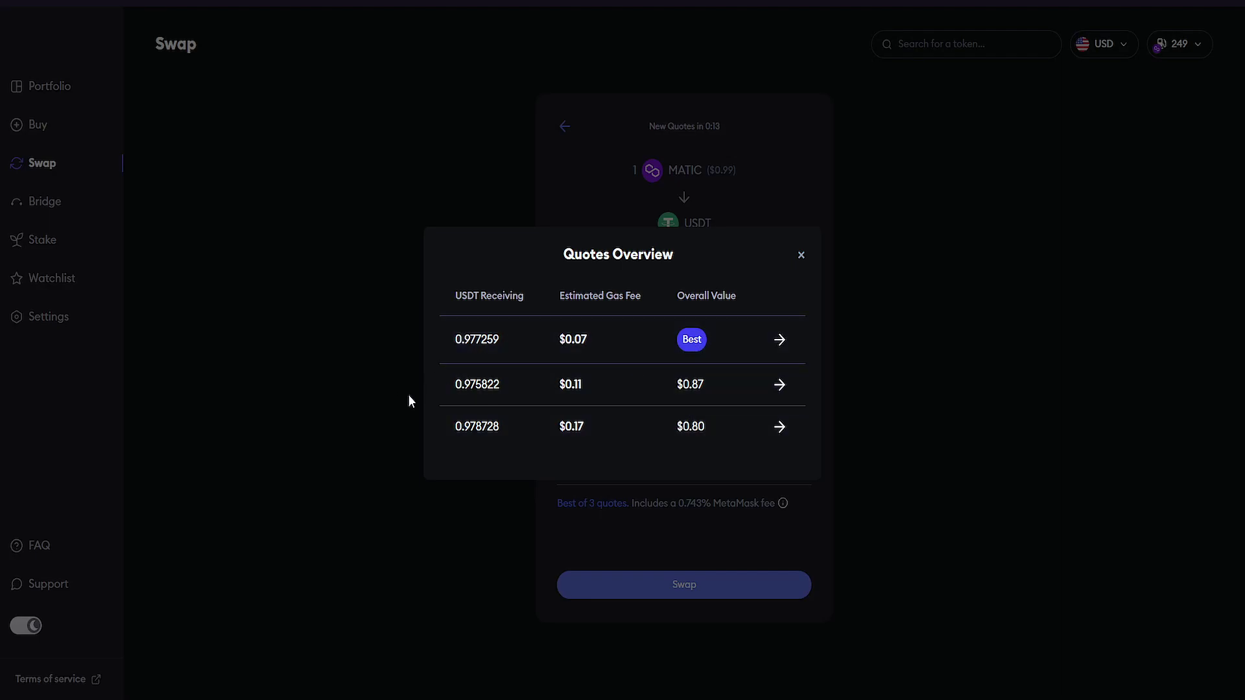
{"action": "left_click", "coordinate": [368, 471]}
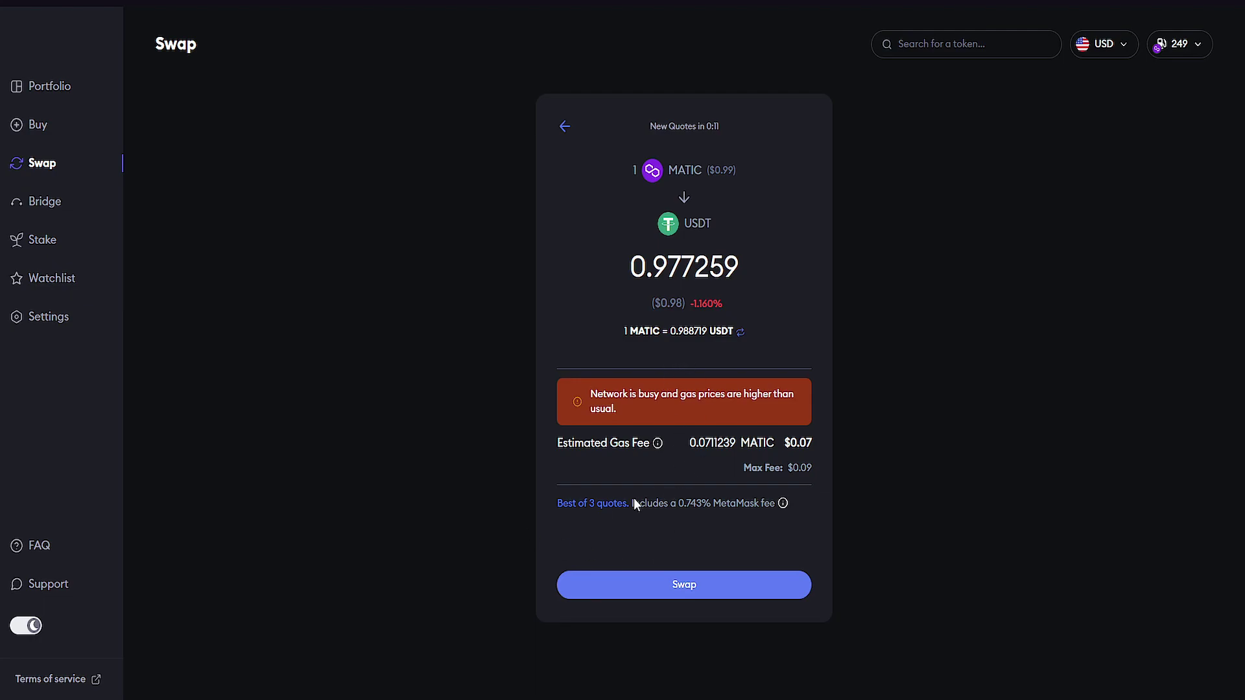
{"action": "left_click", "coordinate": [604, 503]}
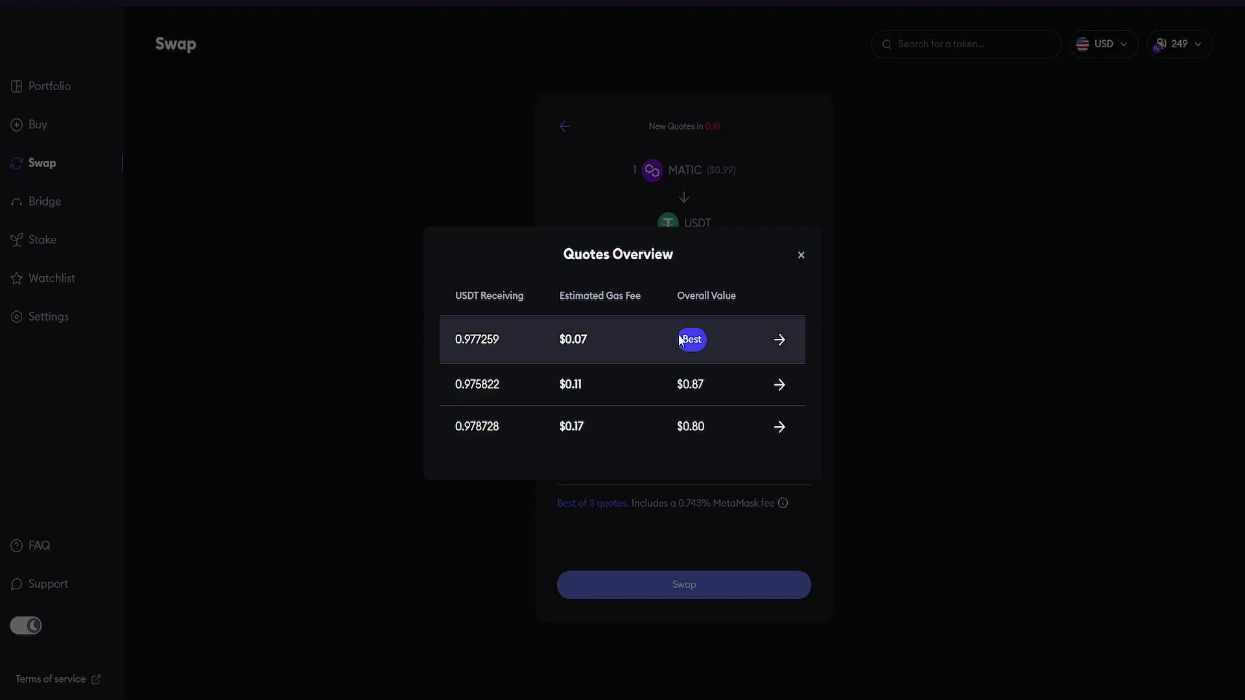
{"action": "left_click", "coordinate": [389, 437]}
Submit the swap of 1 MATIC to USDT and approve the transaction in the wallet.
{"action": "left_click", "coordinate": [680, 595]}
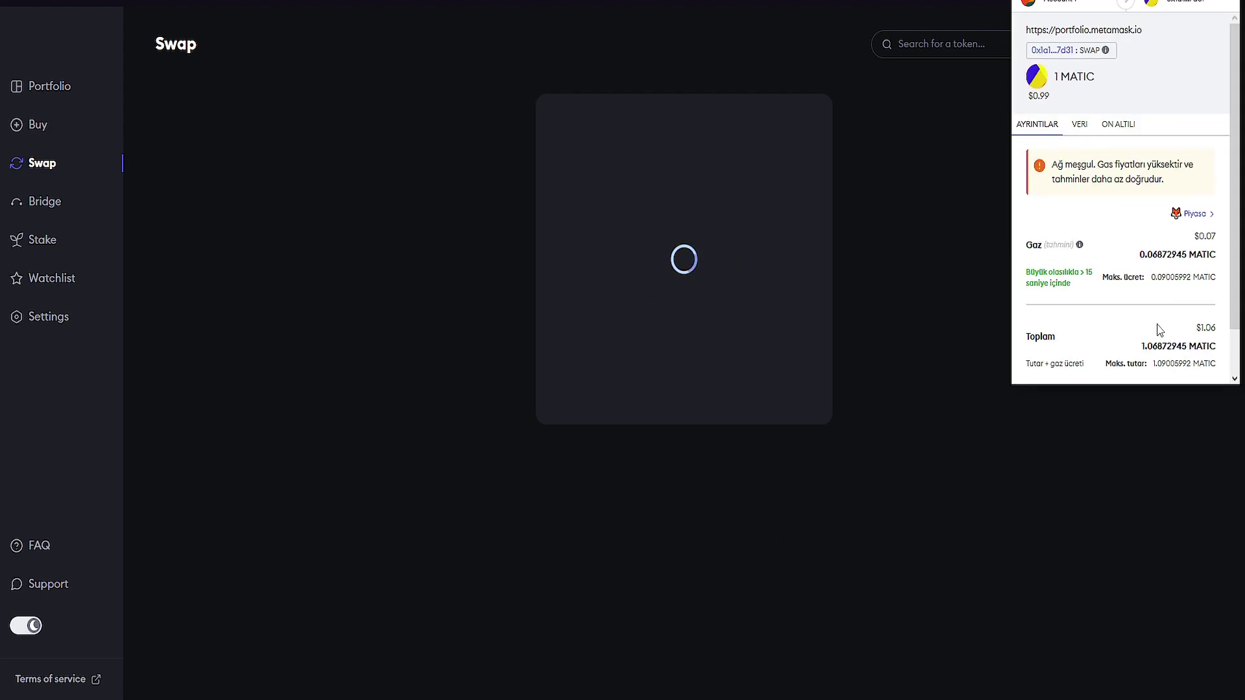
{"action": "scroll", "coordinate": [1158, 328], "scroll_direction": "down", "scroll_amount": 2}
{"action": "left_click", "coordinate": [1179, 358]}
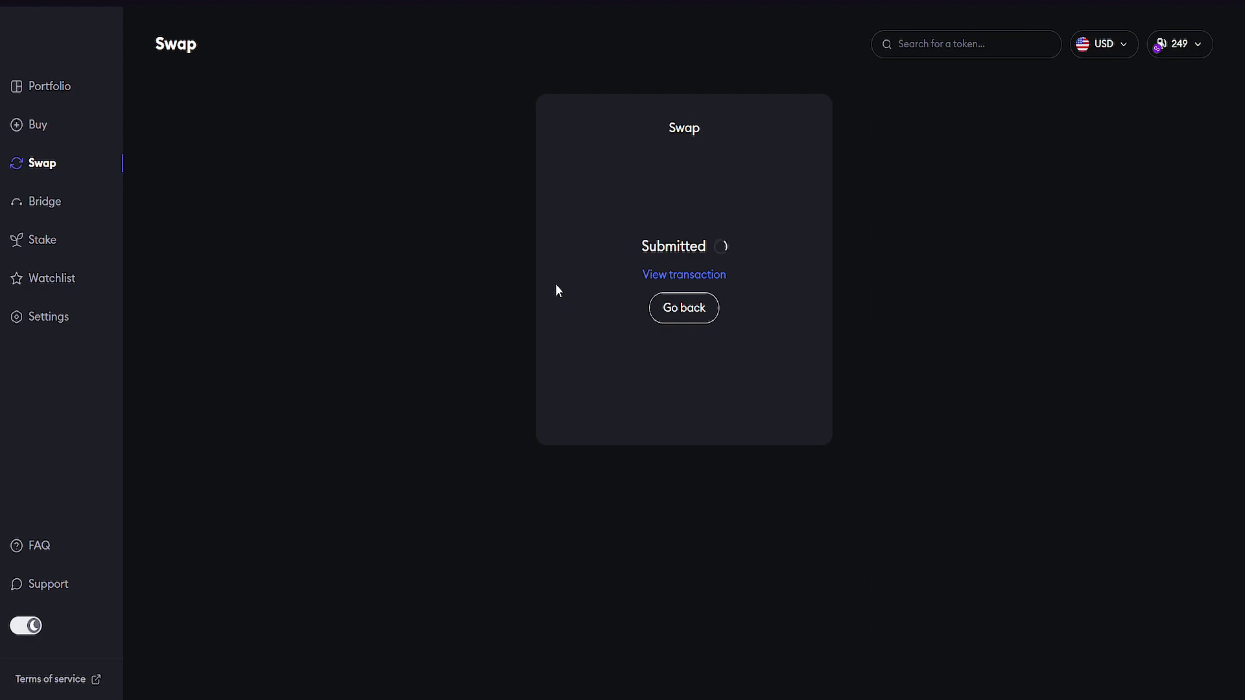
{"action": "left_click", "coordinate": [684, 317]}
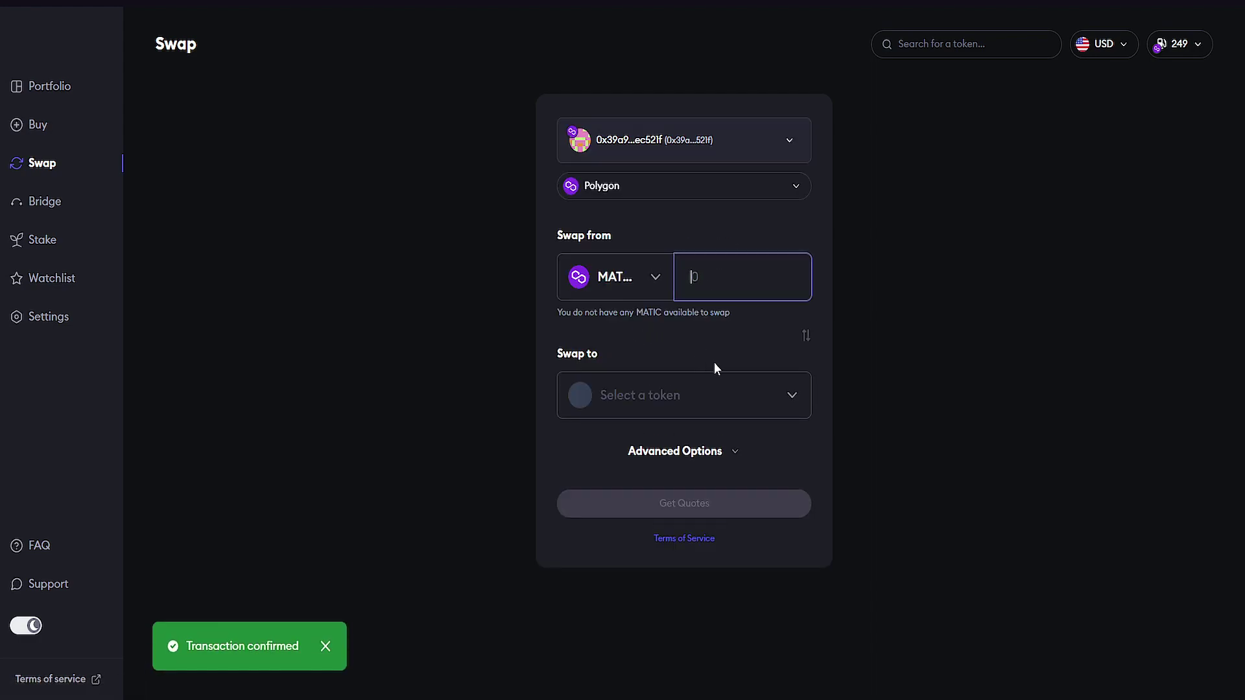
Choose USDT as the token to swap from and use its maximum available balance of 0.977259.
{"action": "left_click", "coordinate": [656, 288]}
{"action": "scroll", "coordinate": [685, 473], "scroll_direction": "down", "scroll_amount": 5}
{"action": "scroll", "coordinate": [685, 468], "scroll_direction": "up", "scroll_amount": 3}
{"action": "left_click", "coordinate": [675, 450]}
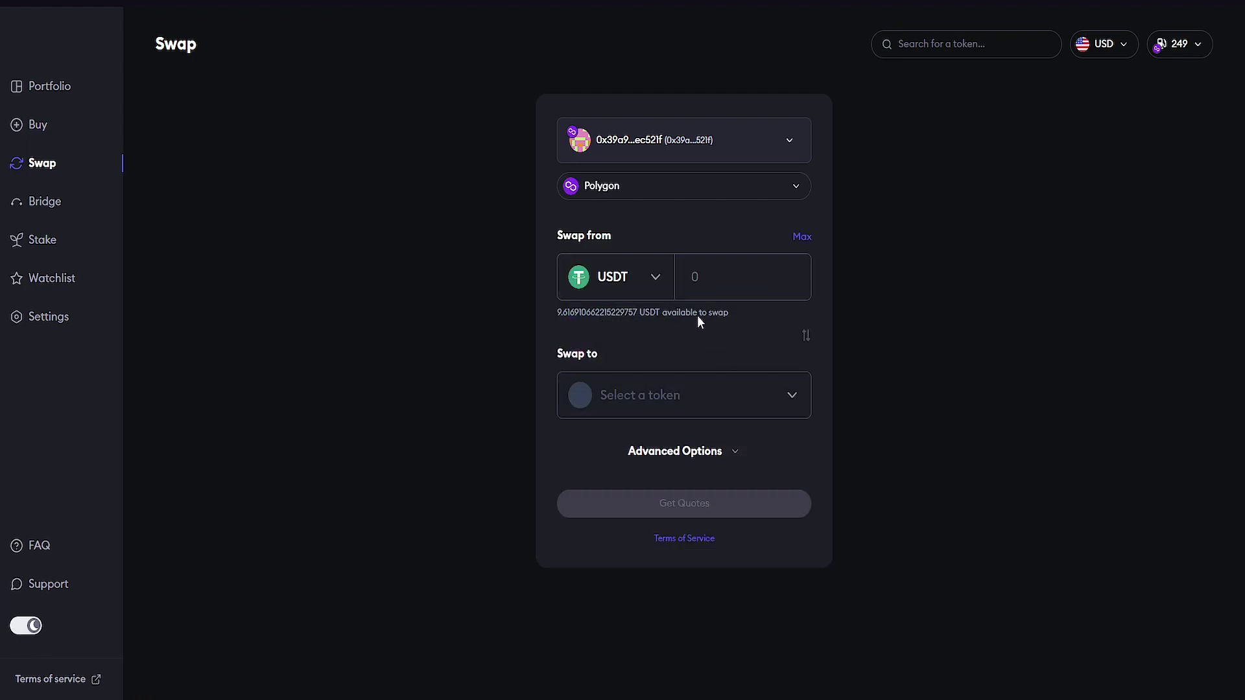
{"action": "left_click", "coordinate": [802, 236]}
Choose MATIC as the token to receive, get quotes and try to submit the swap.
{"action": "left_click", "coordinate": [692, 392]}
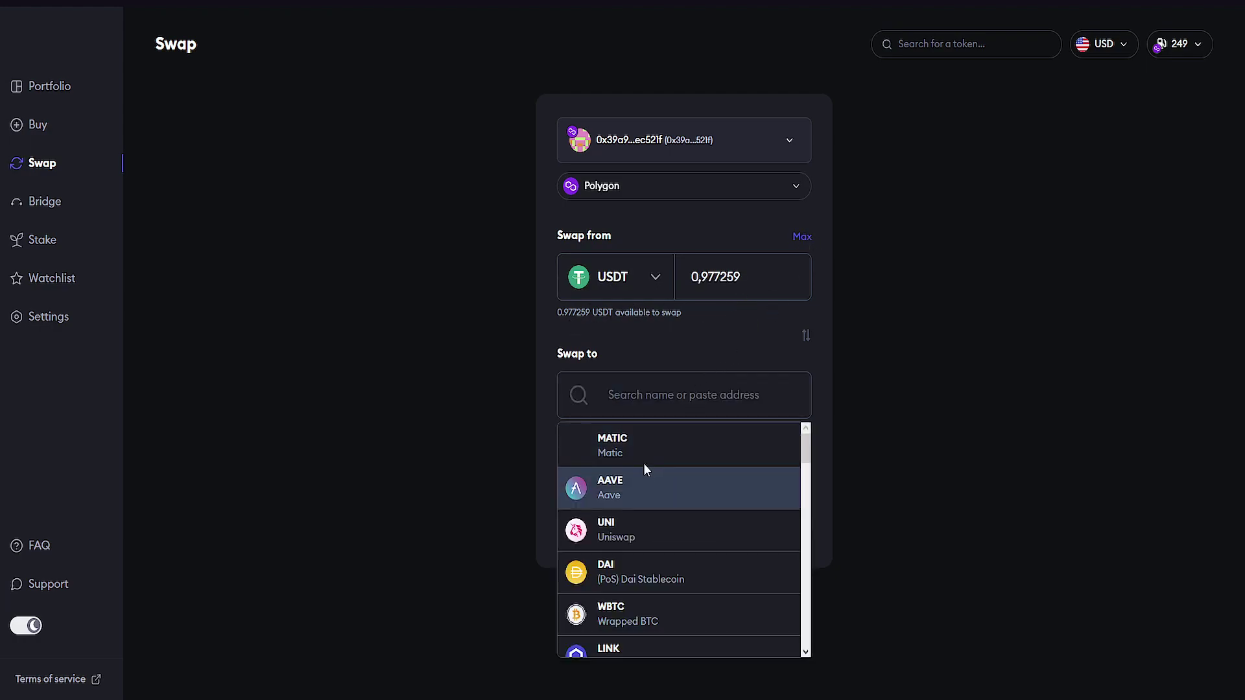
{"action": "left_click", "coordinate": [668, 447]}
{"action": "left_click", "coordinate": [726, 505]}
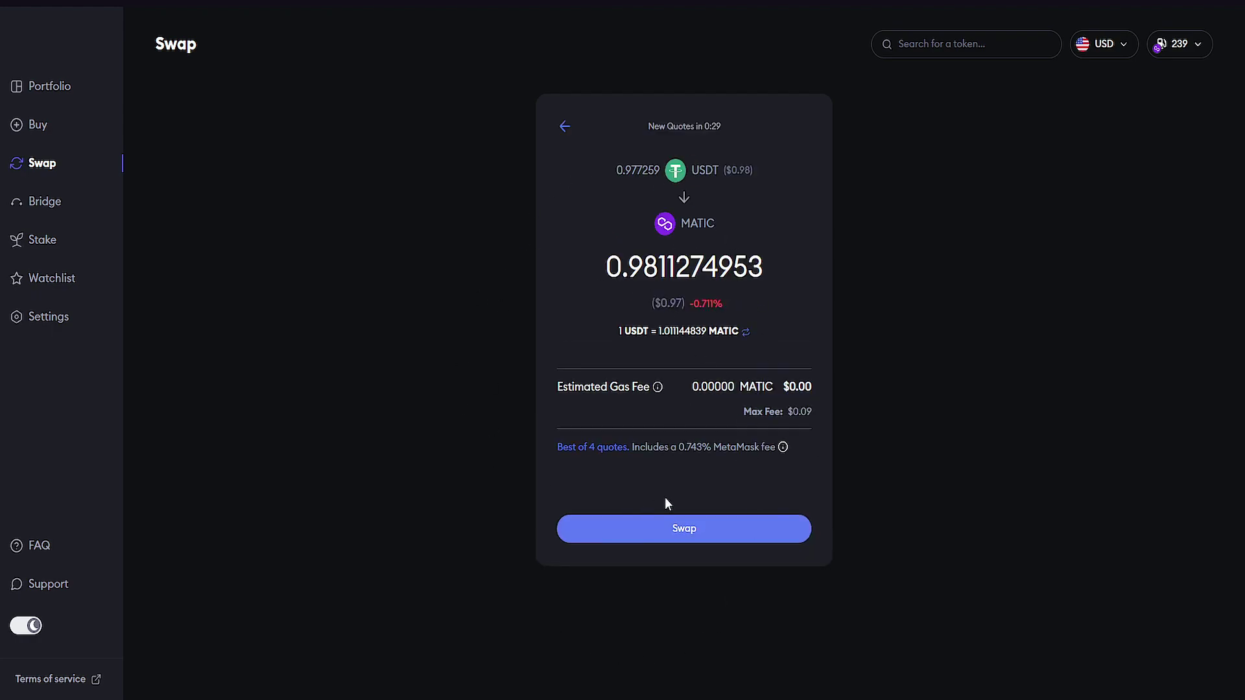
{"action": "left_click", "coordinate": [678, 539]}
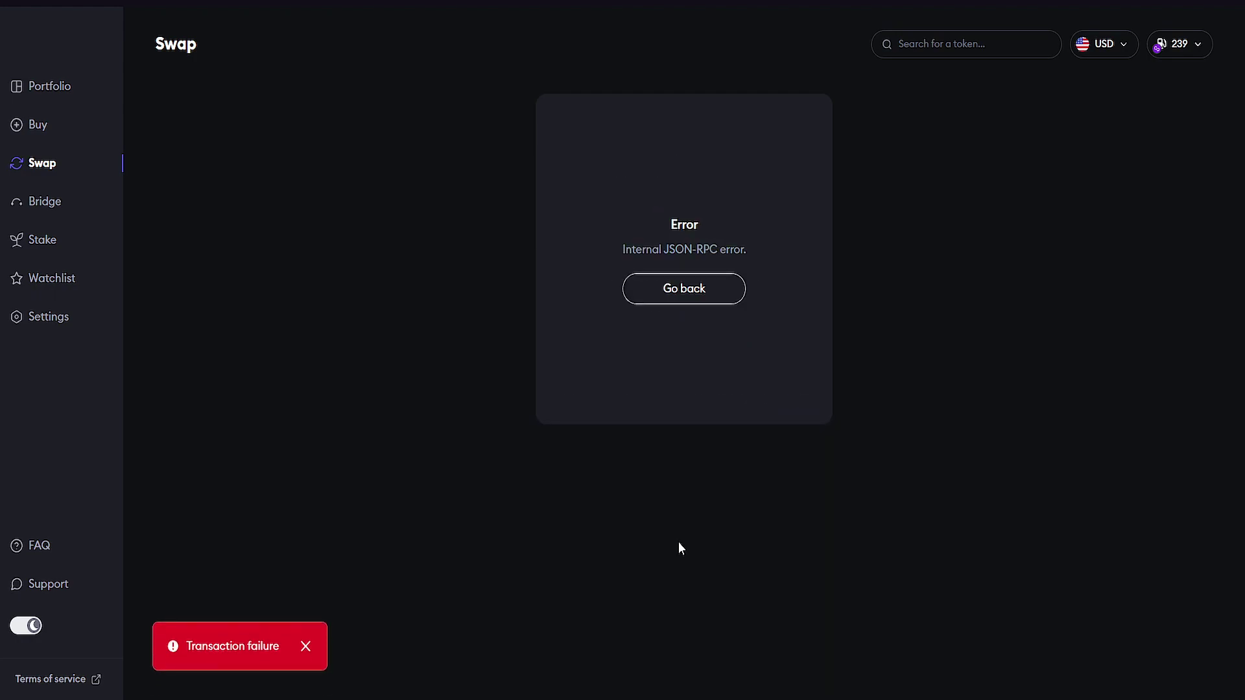
{"action": "left_click", "coordinate": [673, 289]}
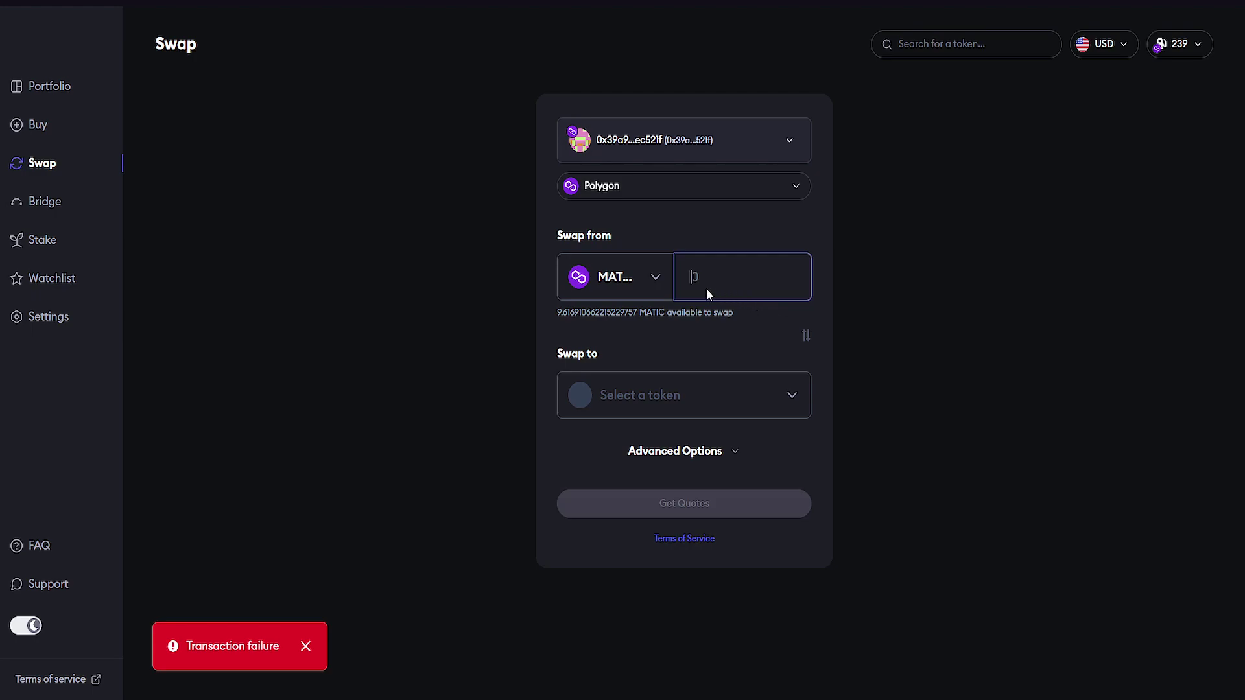
Set the swap source again to USDT with the maximum available amount of 0.977259.
{"action": "left_click", "coordinate": [615, 286]}
{"action": "scroll", "coordinate": [638, 472], "scroll_direction": "down", "scroll_amount": 2}
{"action": "left_click", "coordinate": [679, 434]}
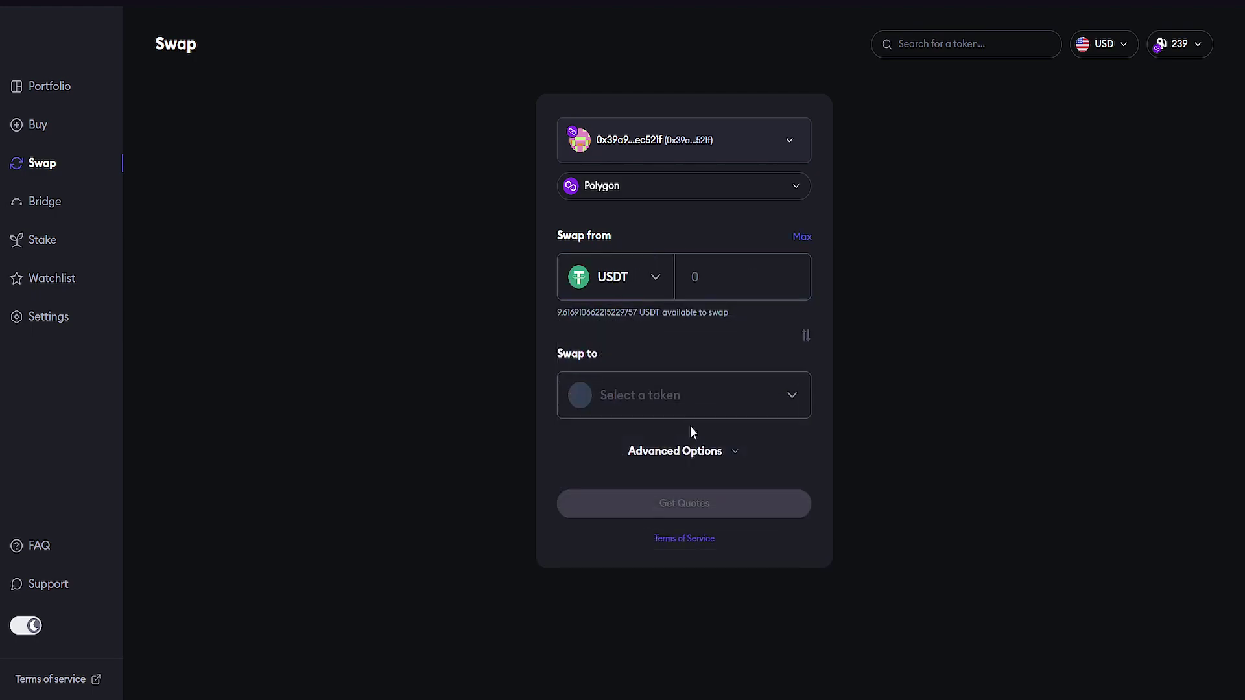
{"action": "left_click", "coordinate": [804, 238]}
Select MATIC as the token to receive for the USDT amount and request quotes.
{"action": "left_click", "coordinate": [745, 394]}
{"action": "left_click", "coordinate": [683, 444]}
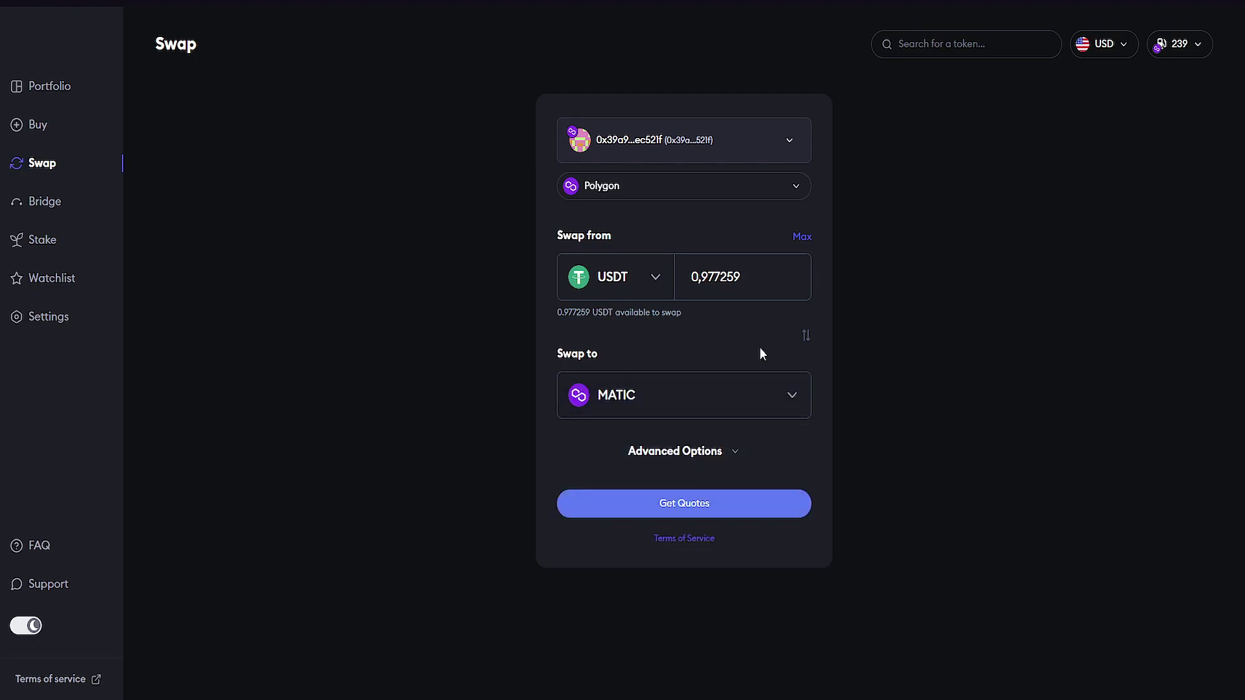
{"action": "left_click", "coordinate": [713, 454]}
{"action": "left_click", "coordinate": [709, 462]}
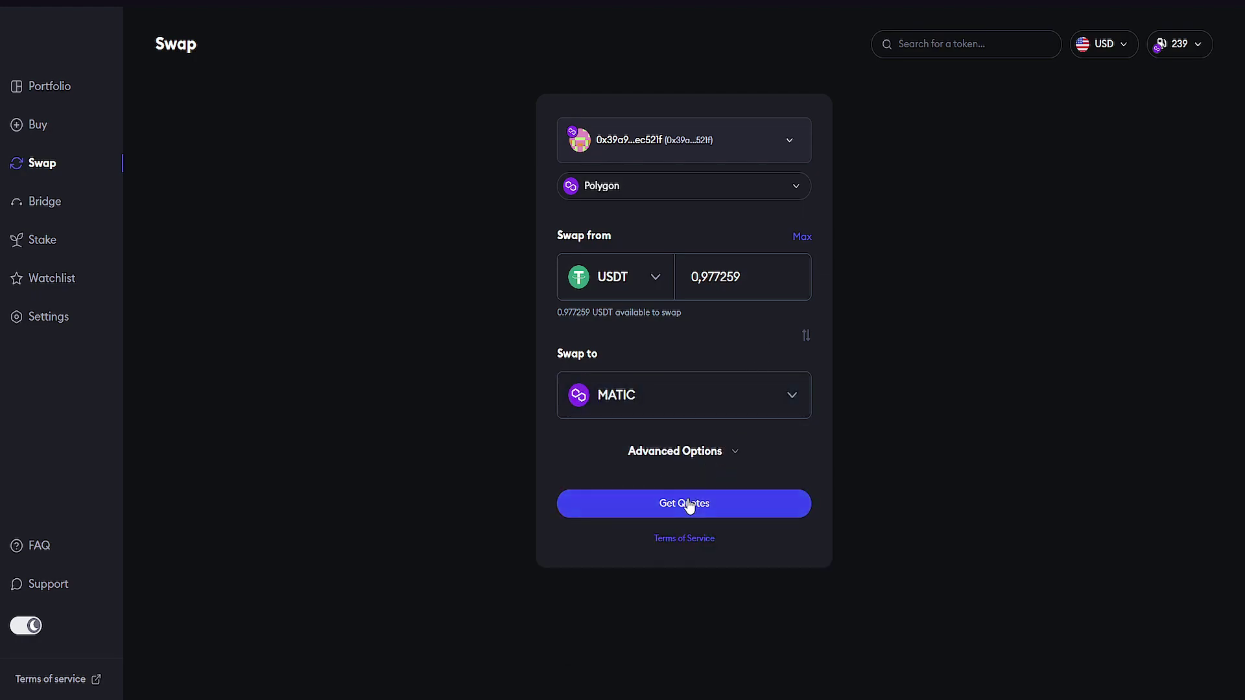
{"action": "left_click", "coordinate": [687, 505]}
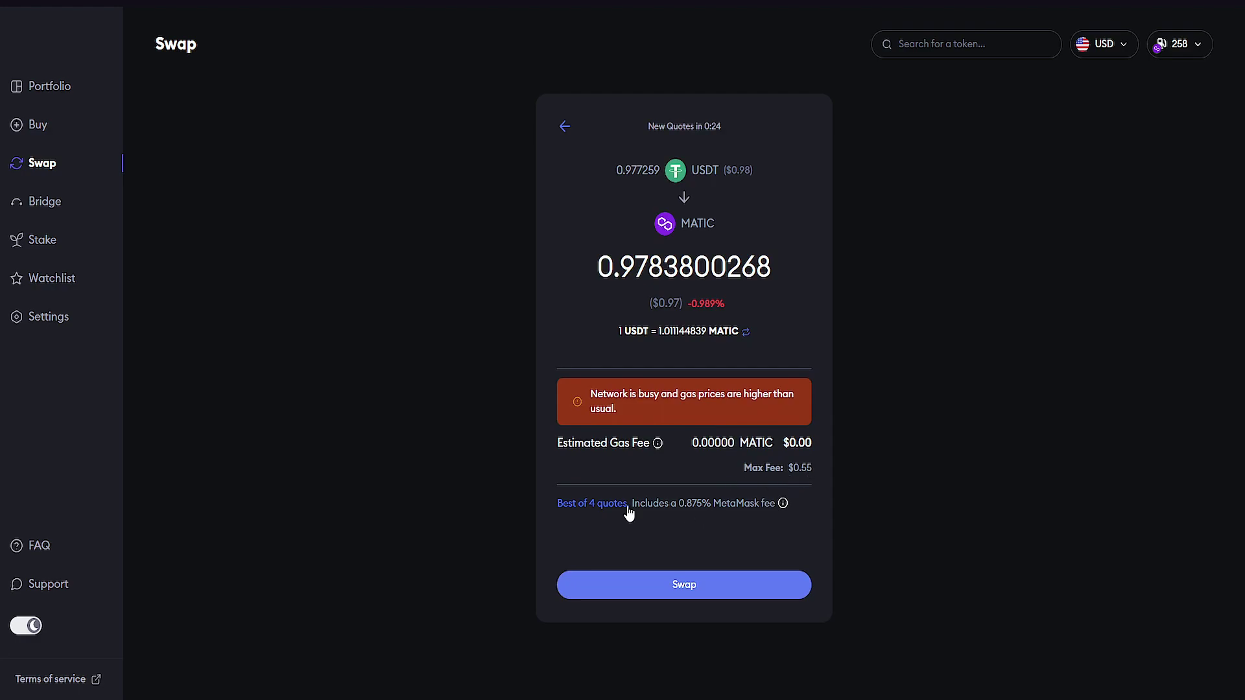
Examine the quotes overview and the details of the best USDT to MATIC quote.
{"action": "left_click", "coordinate": [596, 504]}
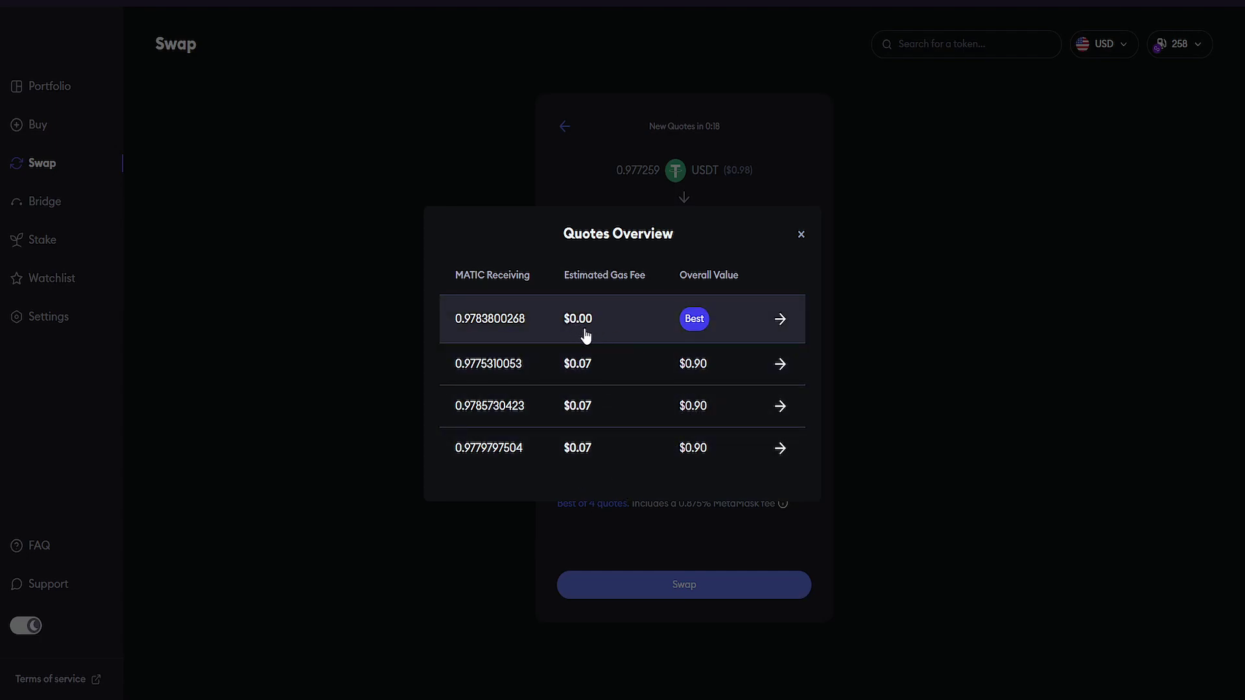
{"action": "left_click", "coordinate": [778, 320]}
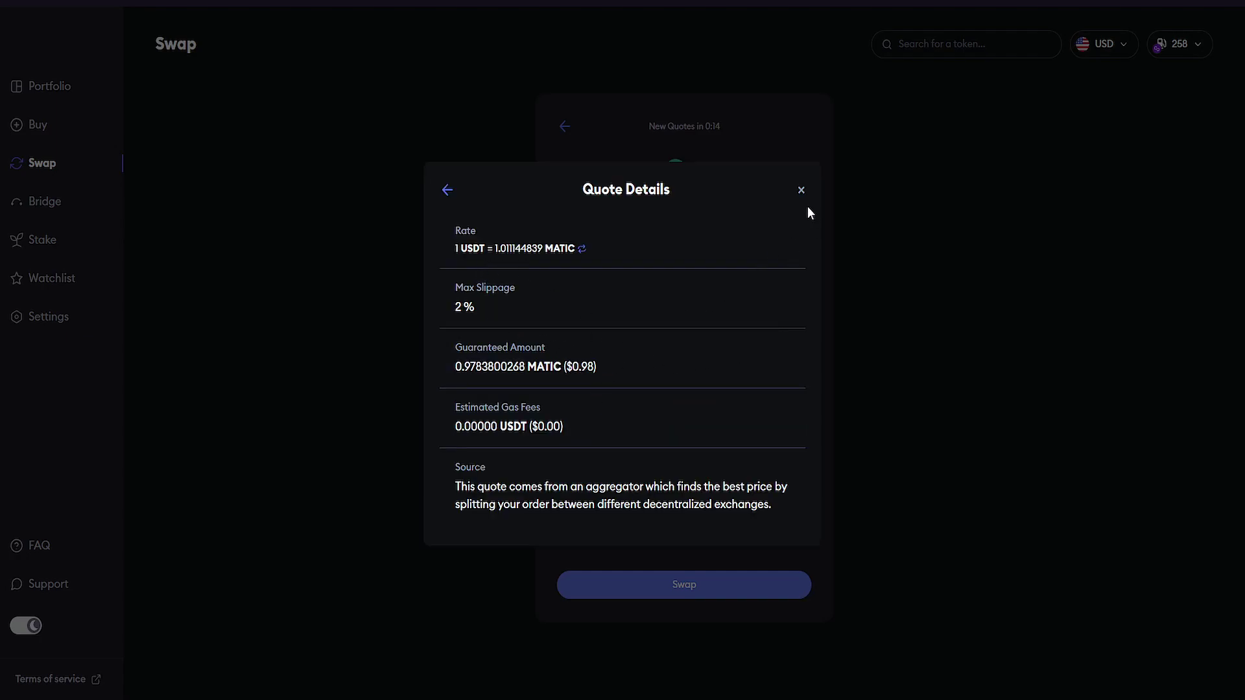
{"action": "left_click", "coordinate": [799, 192]}
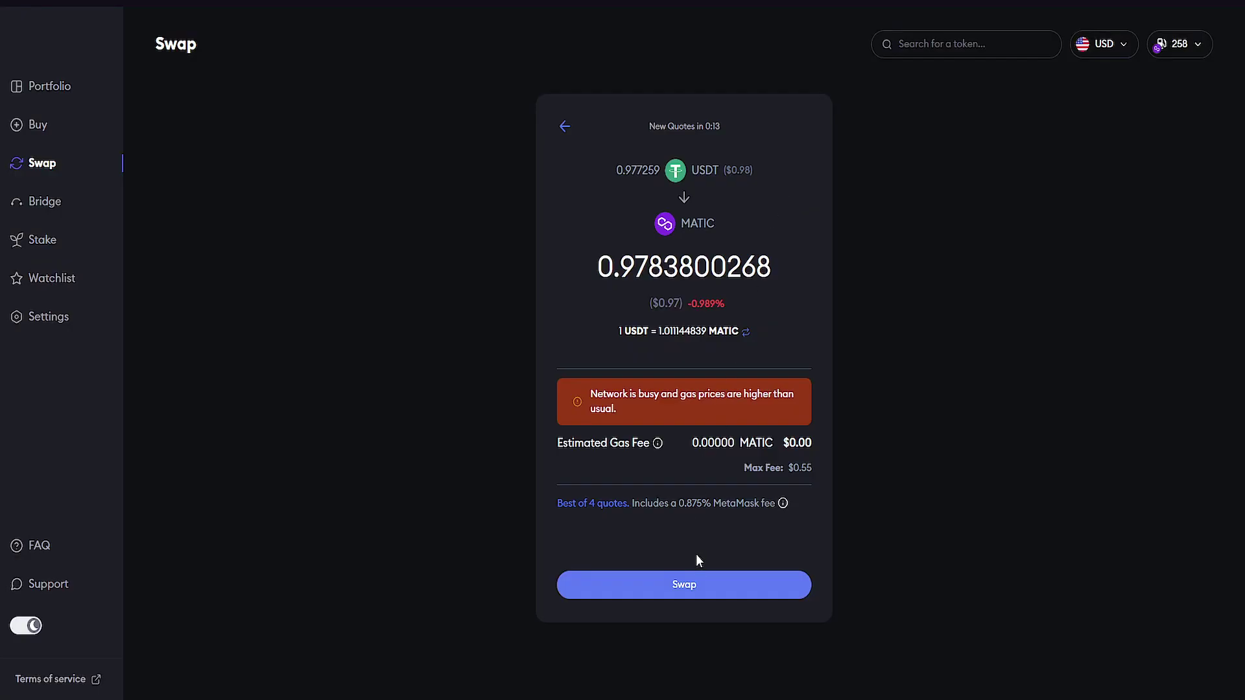
Submit the swap of 0.977259 USDT to MATIC and approve the transaction in the wallet.
{"action": "left_click", "coordinate": [695, 588]}
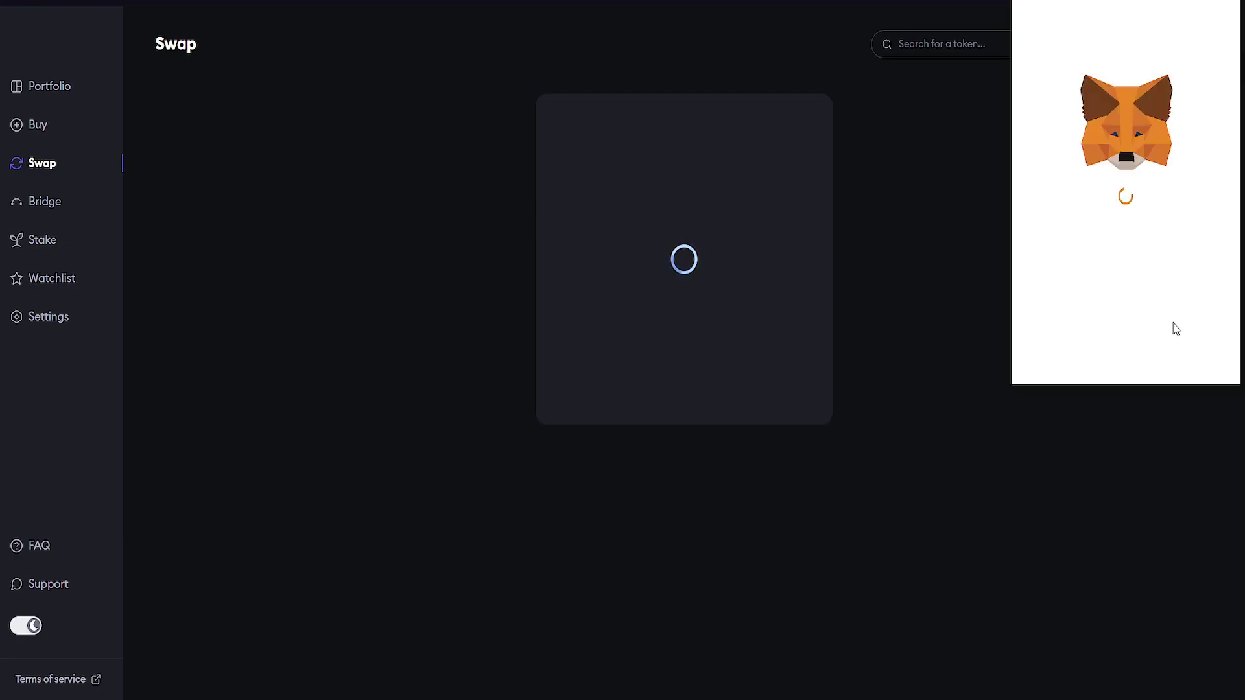
{"action": "scroll", "coordinate": [1167, 350], "scroll_direction": "down", "scroll_amount": 1}
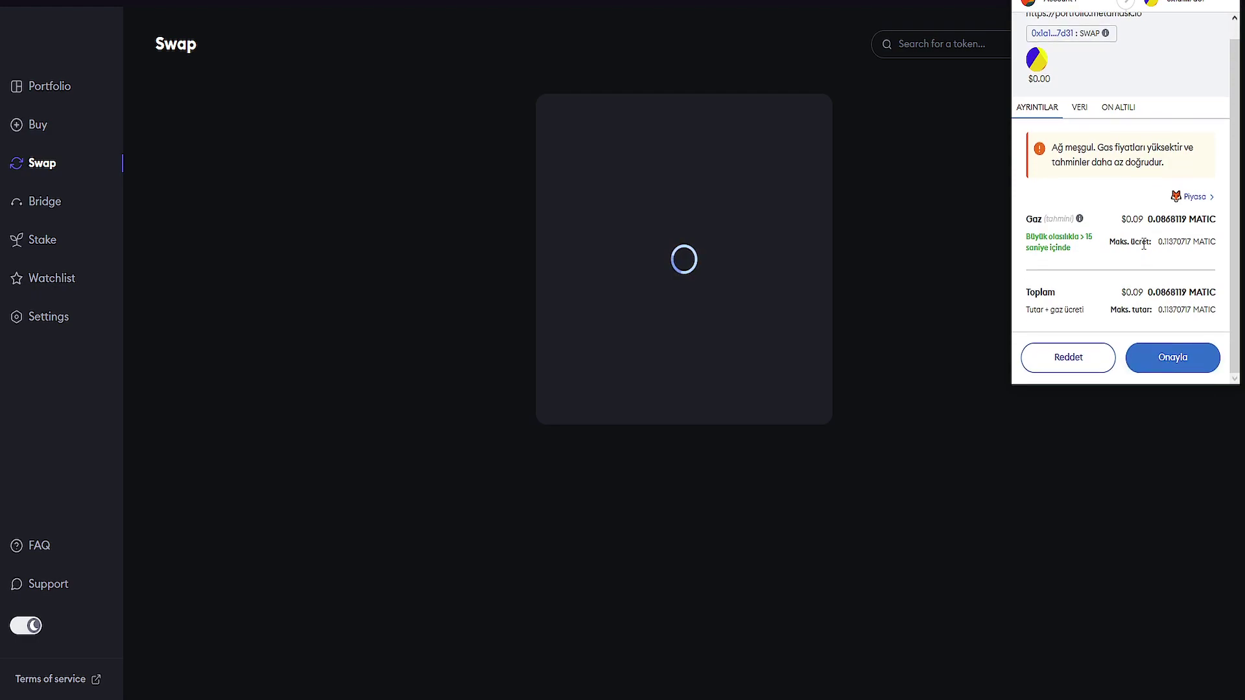
{"action": "left_click", "coordinate": [1161, 358]}
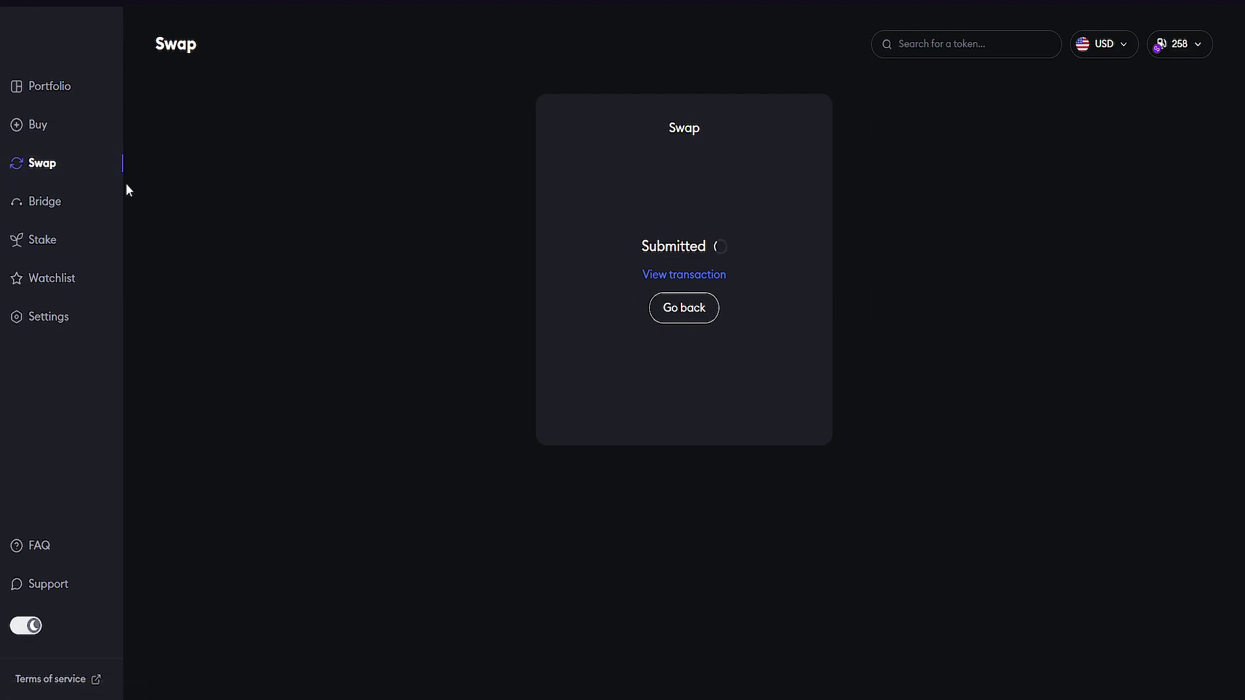
{"action": "left_click", "coordinate": [676, 316]}
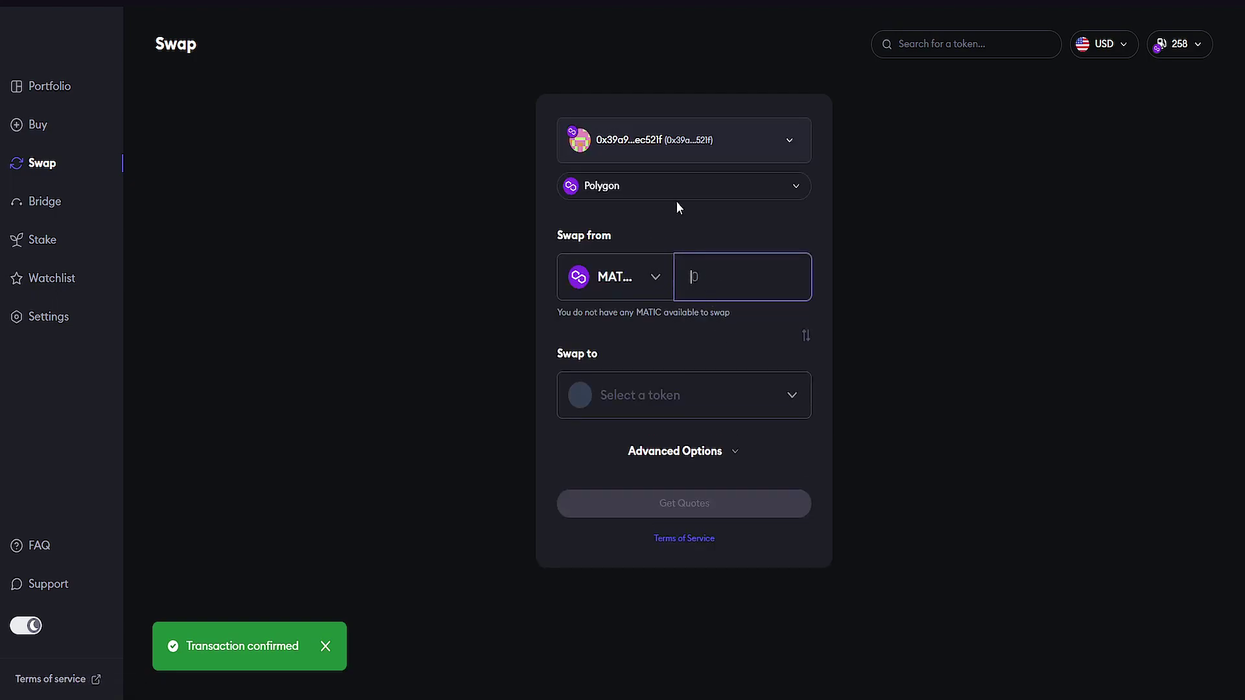
Change the swap network from Polygon to Optimism and approve the network switch in the wallet.
{"action": "left_click", "coordinate": [678, 187]}
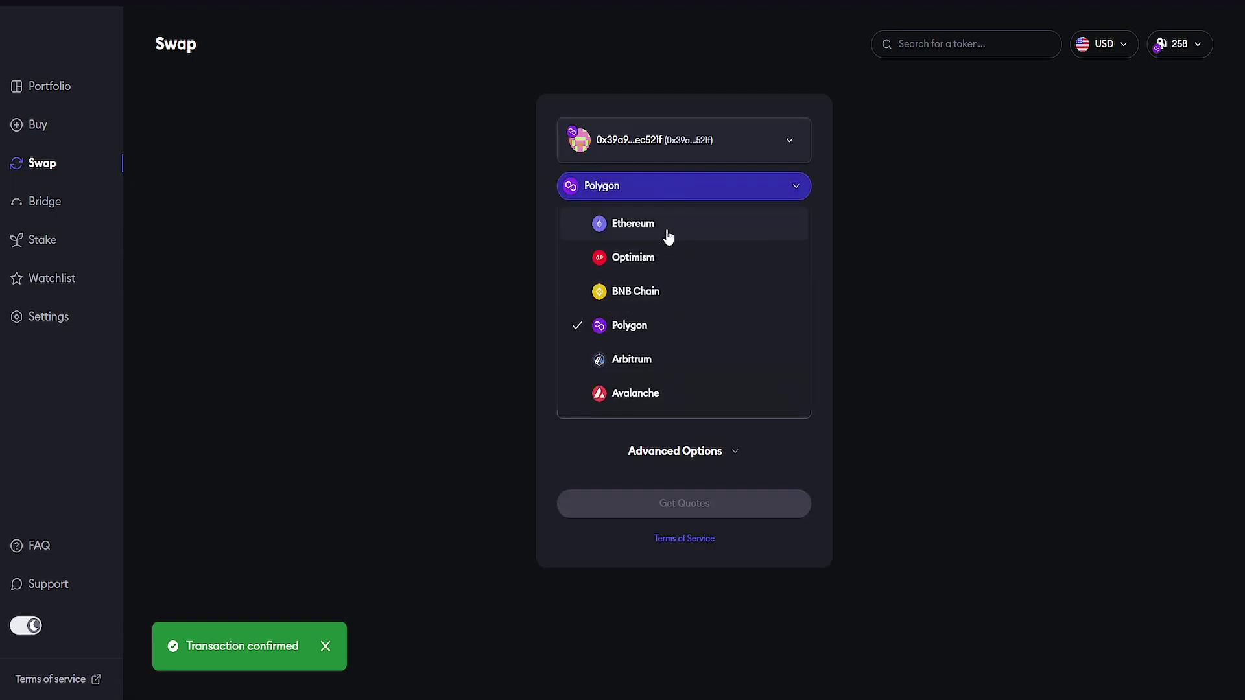
{"action": "left_click", "coordinate": [689, 266]}
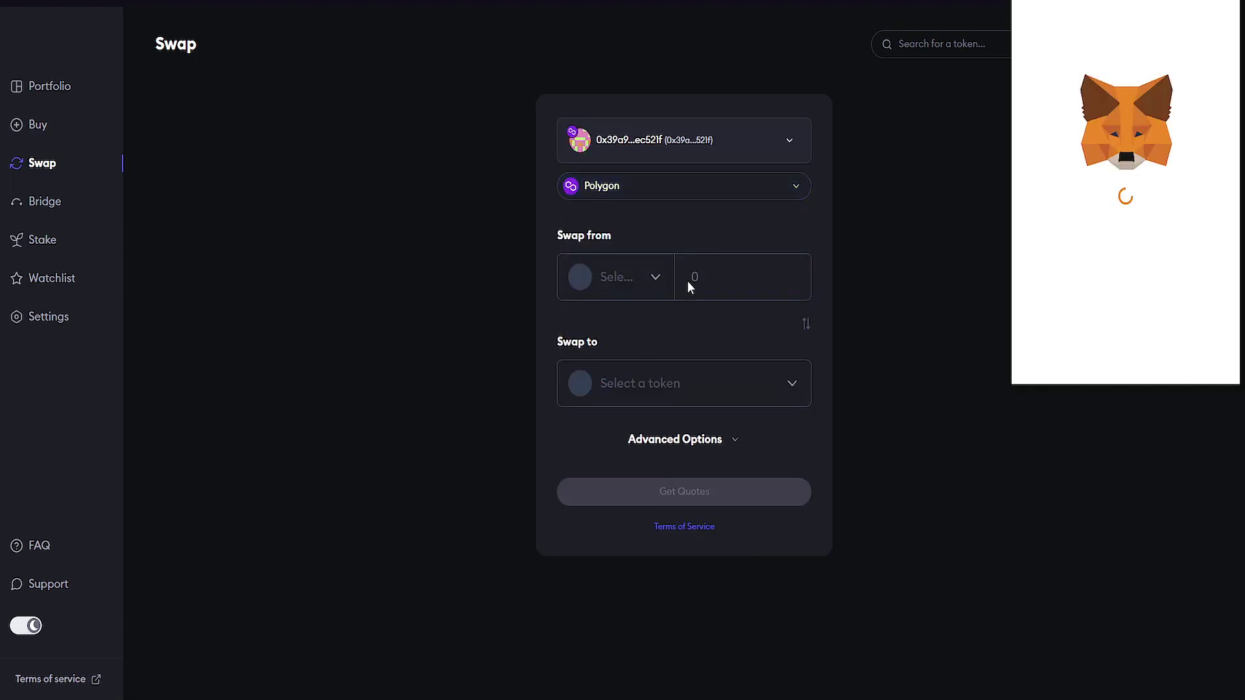
{"action": "left_click", "coordinate": [1179, 357]}
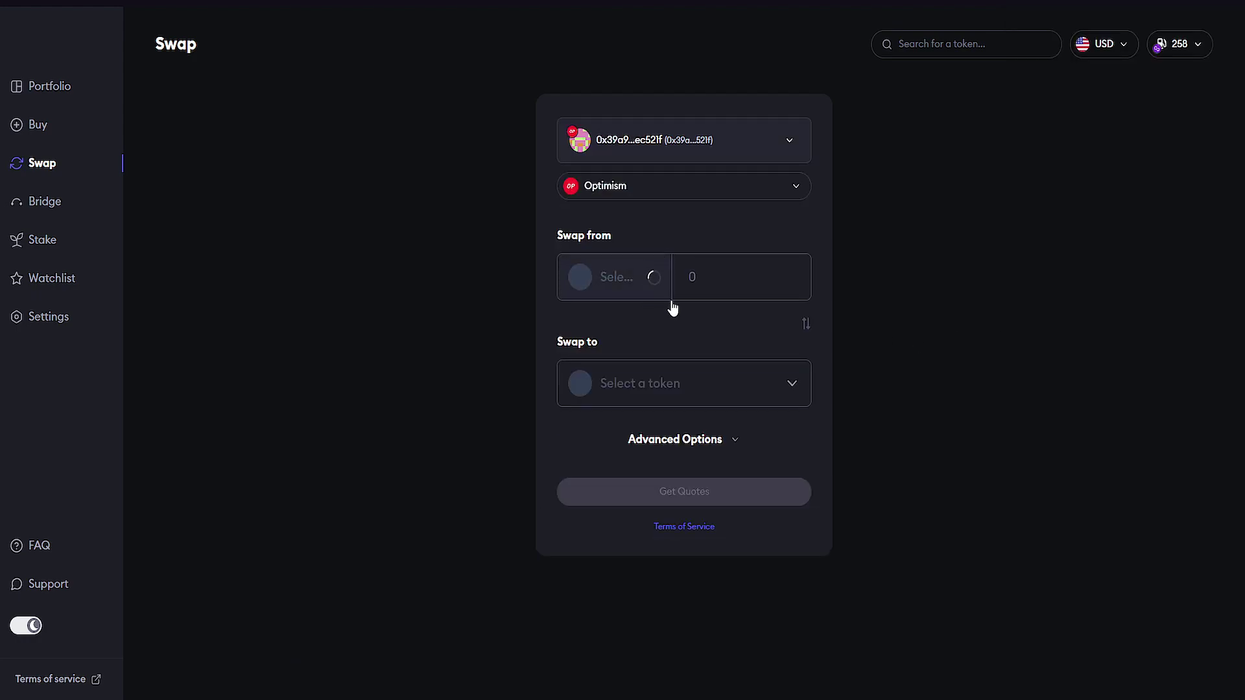
Look through the tokens that ETH can be swapped to on Optimism and the list of supported swap networks.
{"action": "left_click", "coordinate": [642, 396]}
{"action": "scroll", "coordinate": [640, 498], "scroll_direction": "down", "scroll_amount": 6}
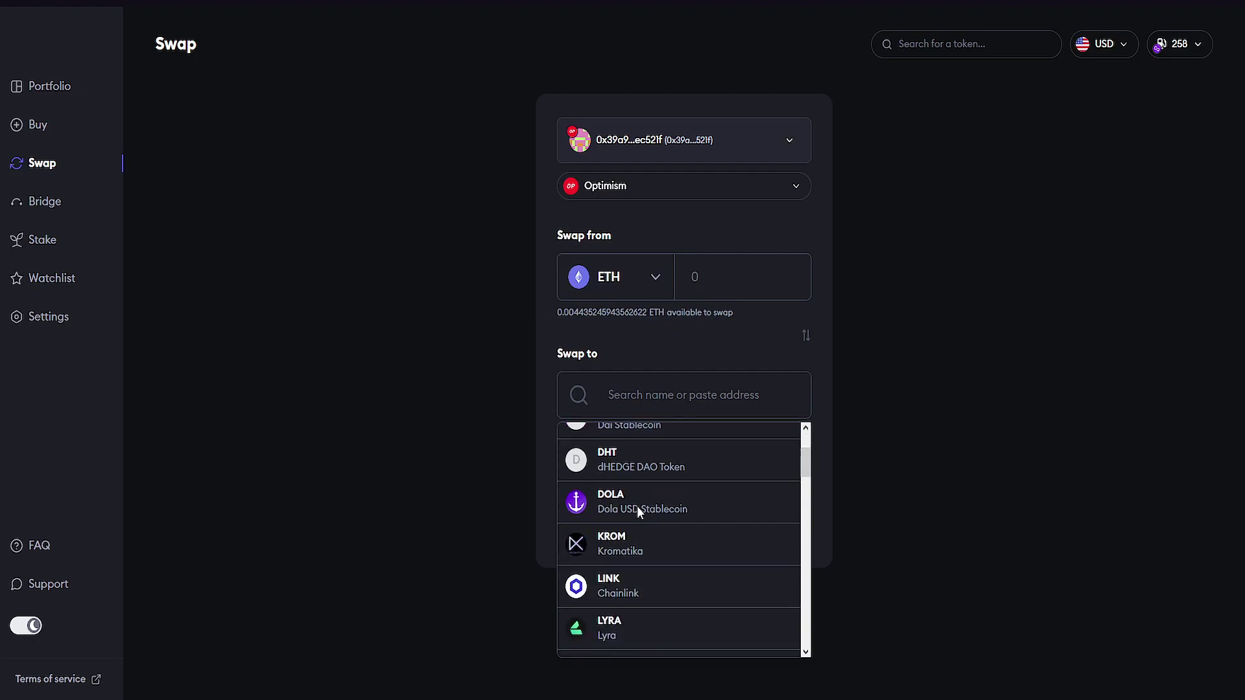
{"action": "scroll", "coordinate": [633, 528], "scroll_direction": "up", "scroll_amount": 6}
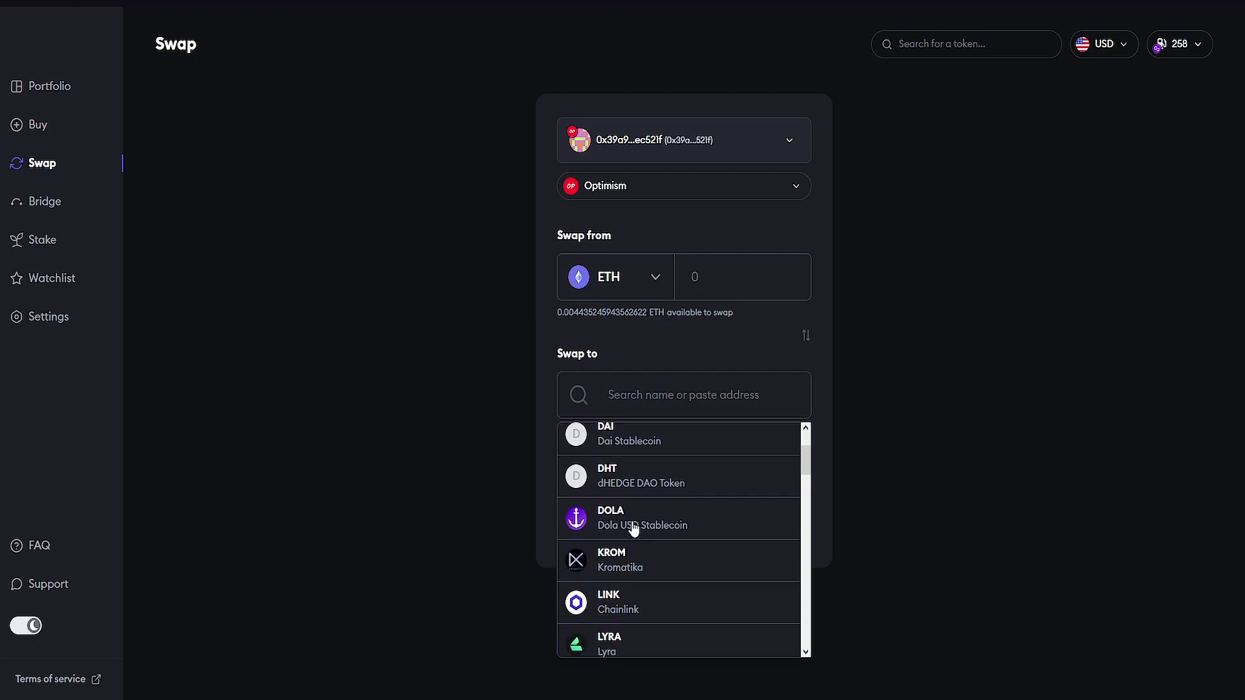
{"action": "left_click", "coordinate": [725, 335]}
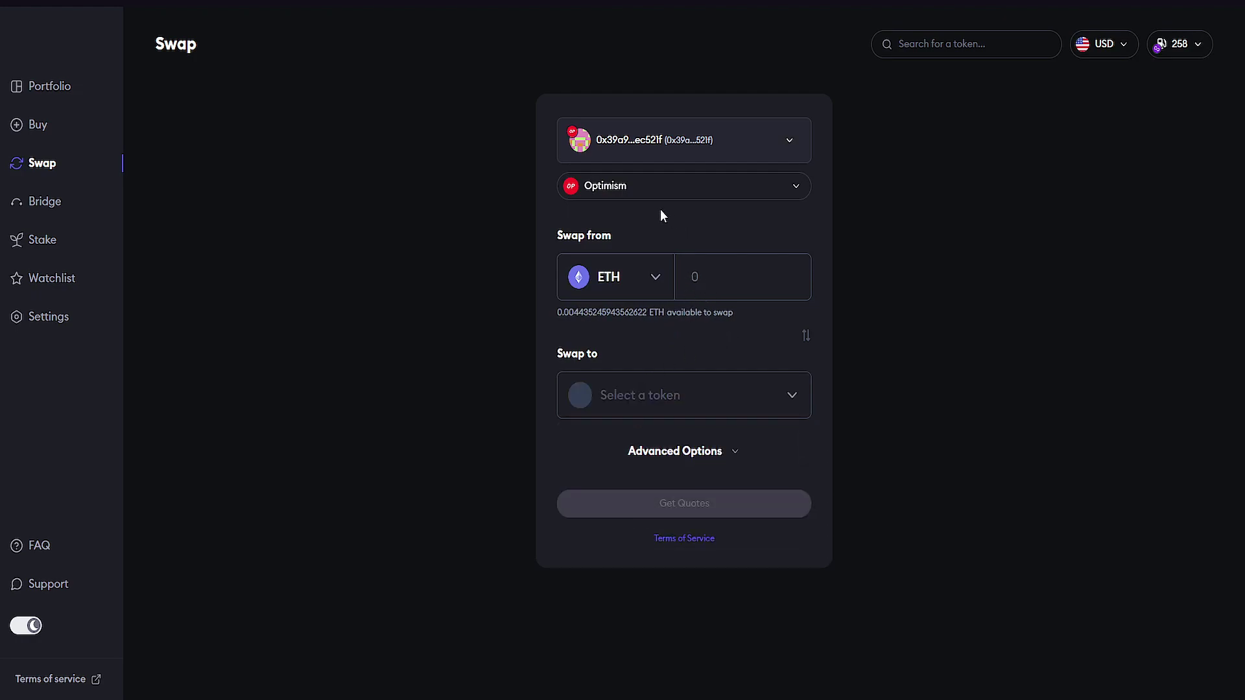
{"action": "left_click", "coordinate": [660, 191]}
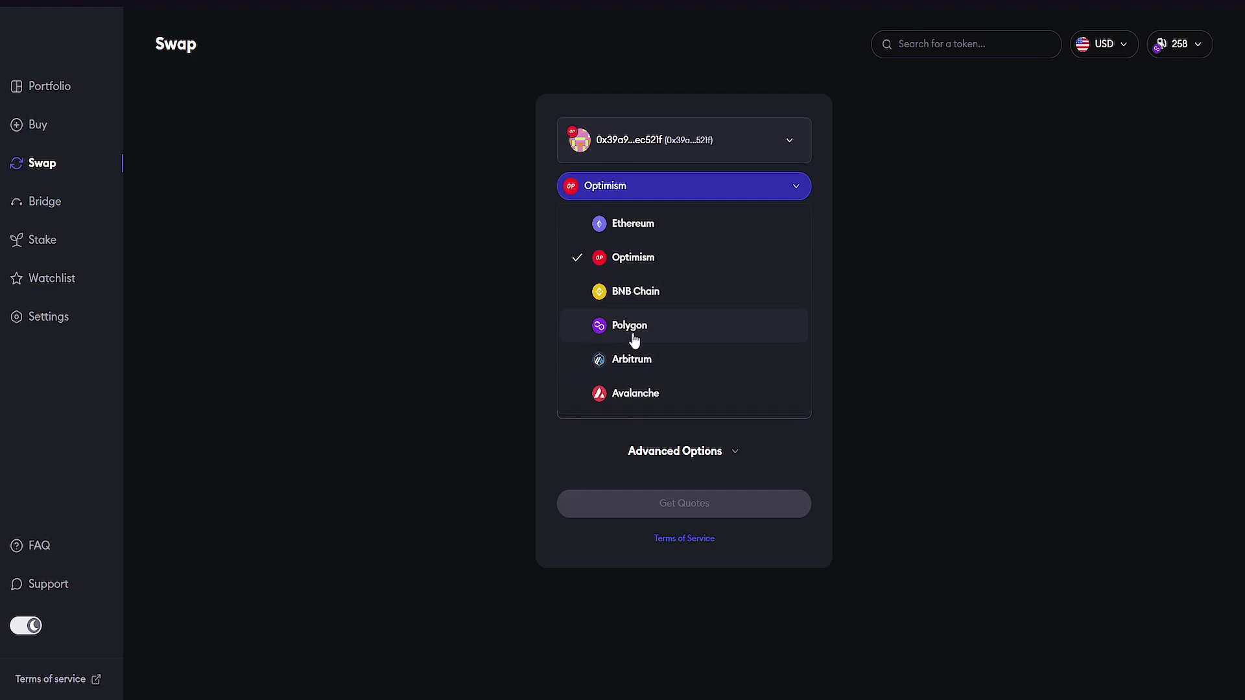
{"action": "left_click", "coordinate": [523, 384]}
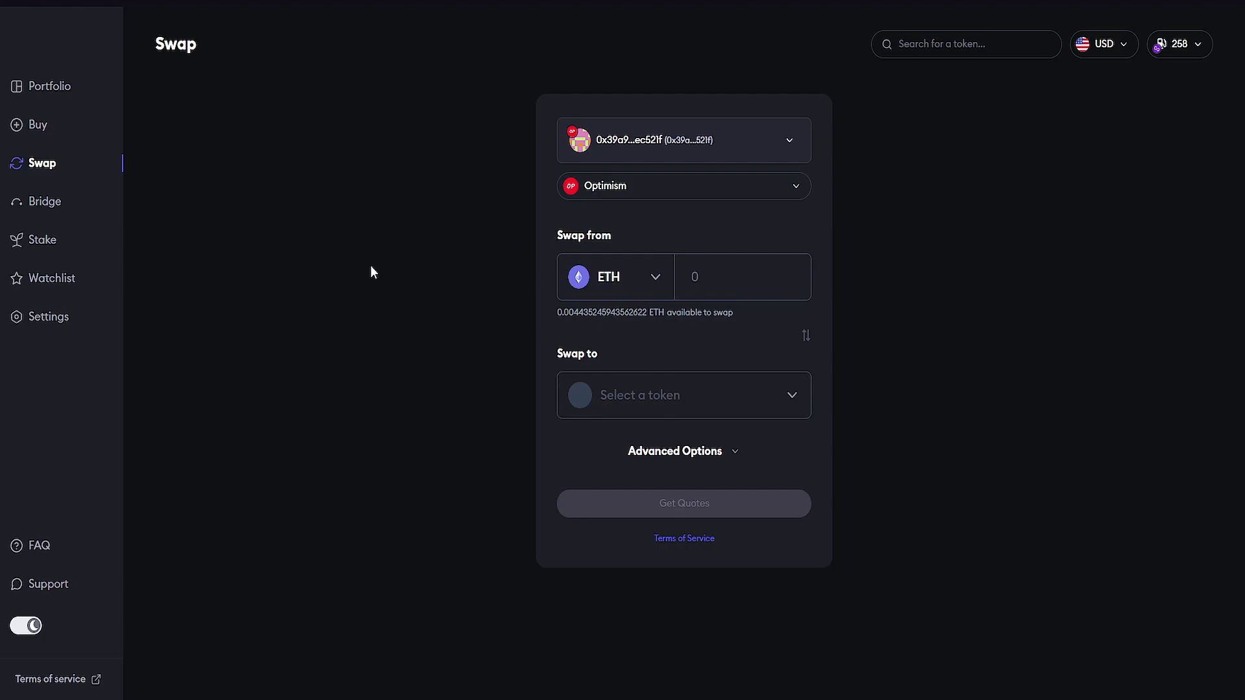
Open the Bridge page, keep Optimism as the source network and choose ETH as the token to send.
{"action": "left_click", "coordinate": [57, 211]}
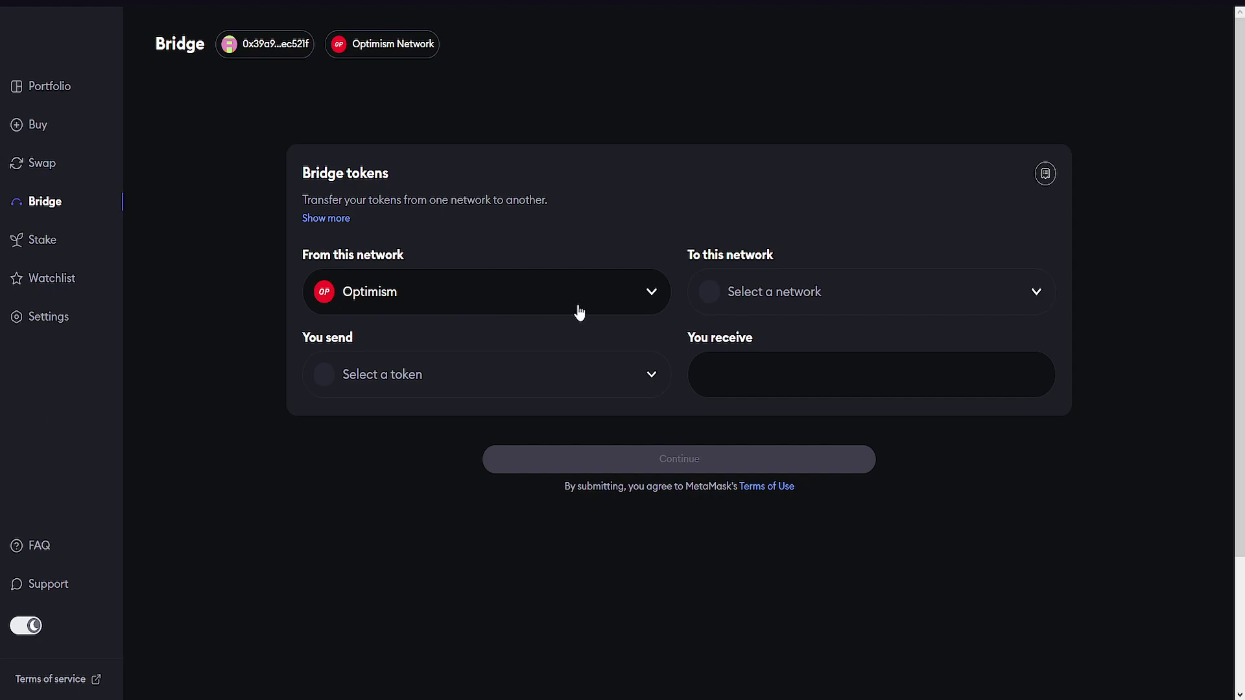
{"action": "left_click", "coordinate": [556, 300]}
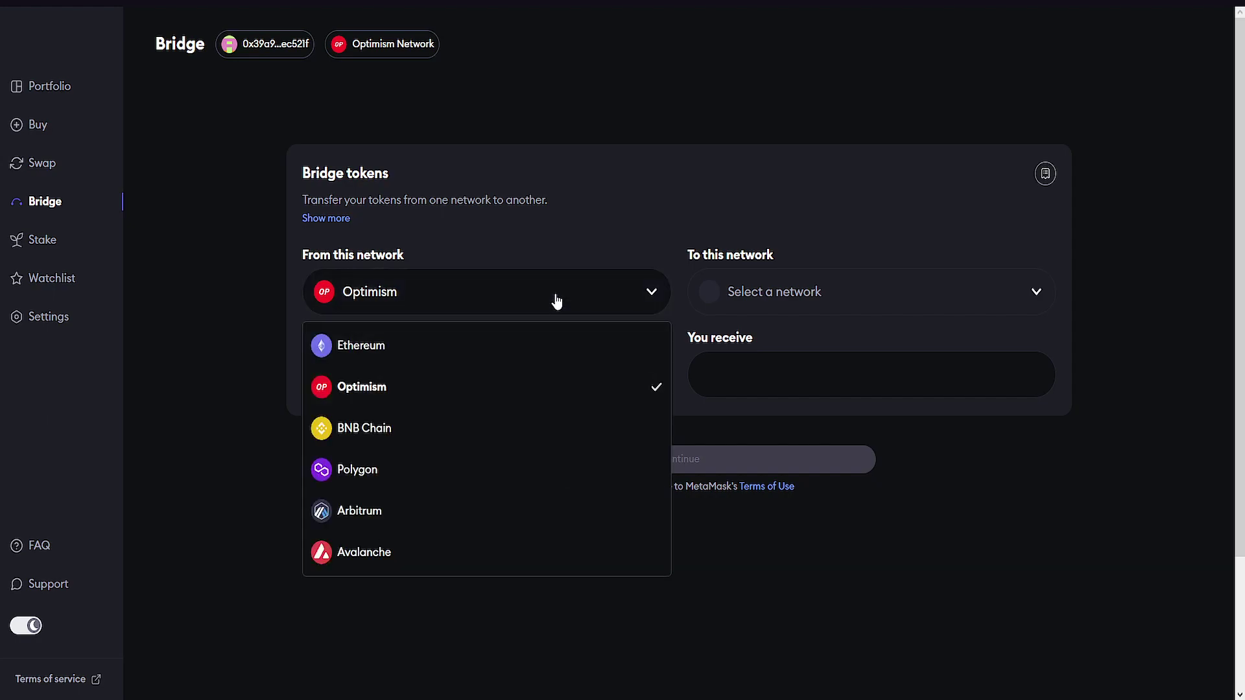
{"action": "left_click", "coordinate": [497, 403]}
{"action": "left_click", "coordinate": [398, 389]}
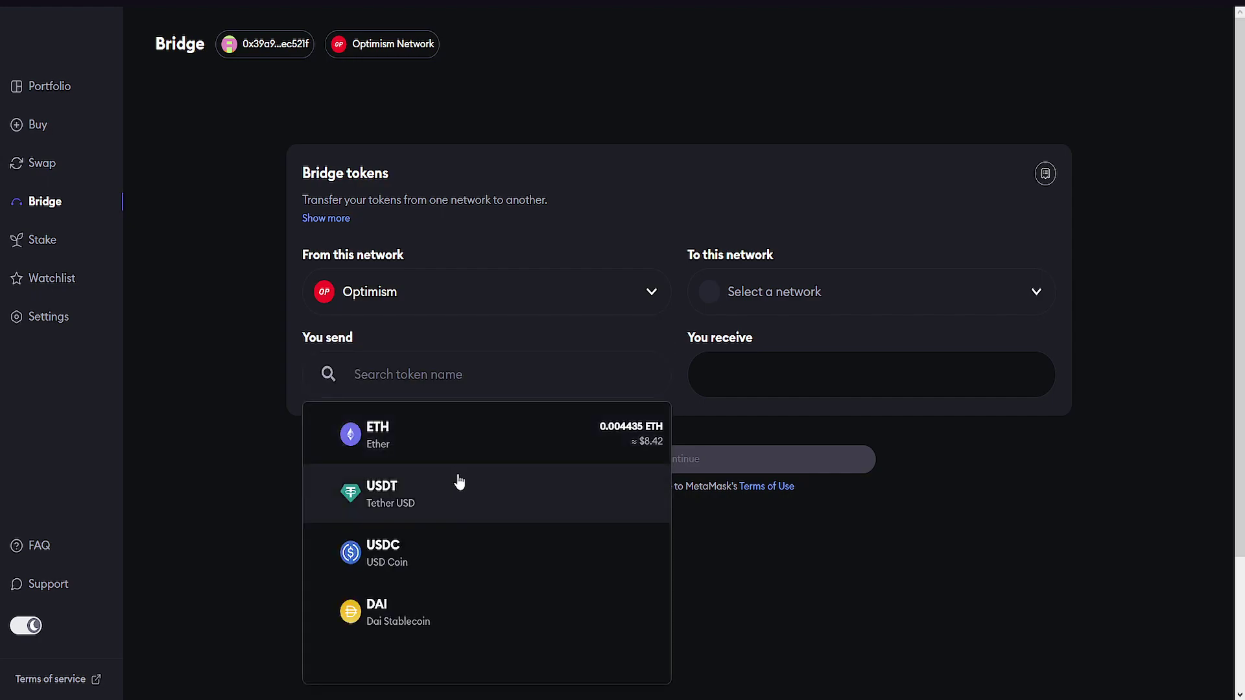
{"action": "left_click", "coordinate": [507, 459]}
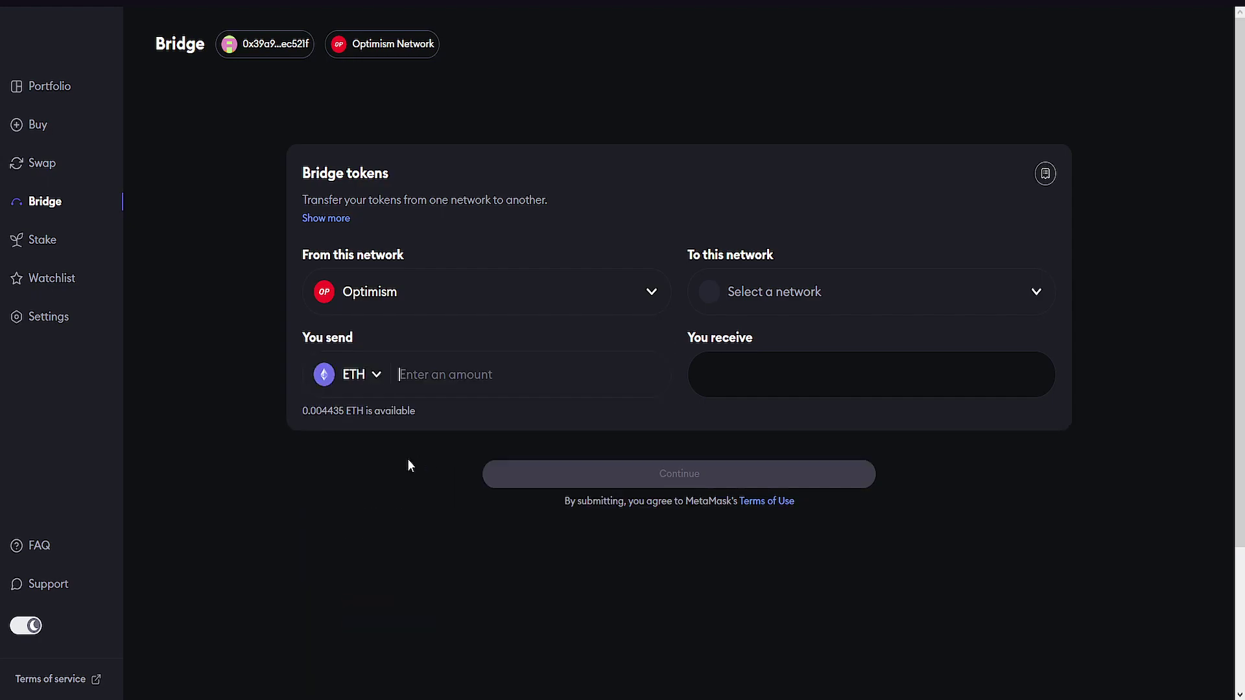
Try to bridge an amount of 0.004 ETH and check the minimum transfer value.
{"action": "left_click", "coordinate": [459, 392]}
{"action": "type", "text": "0.004"}
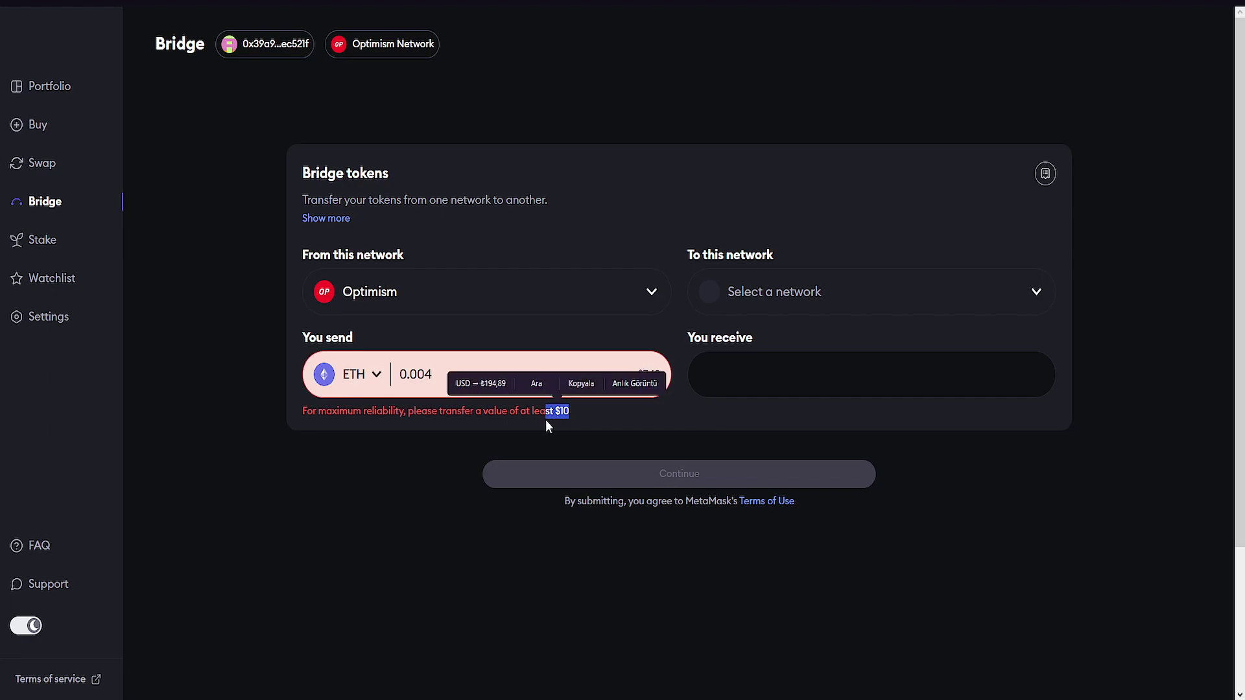
{"action": "left_click", "coordinate": [601, 419]}
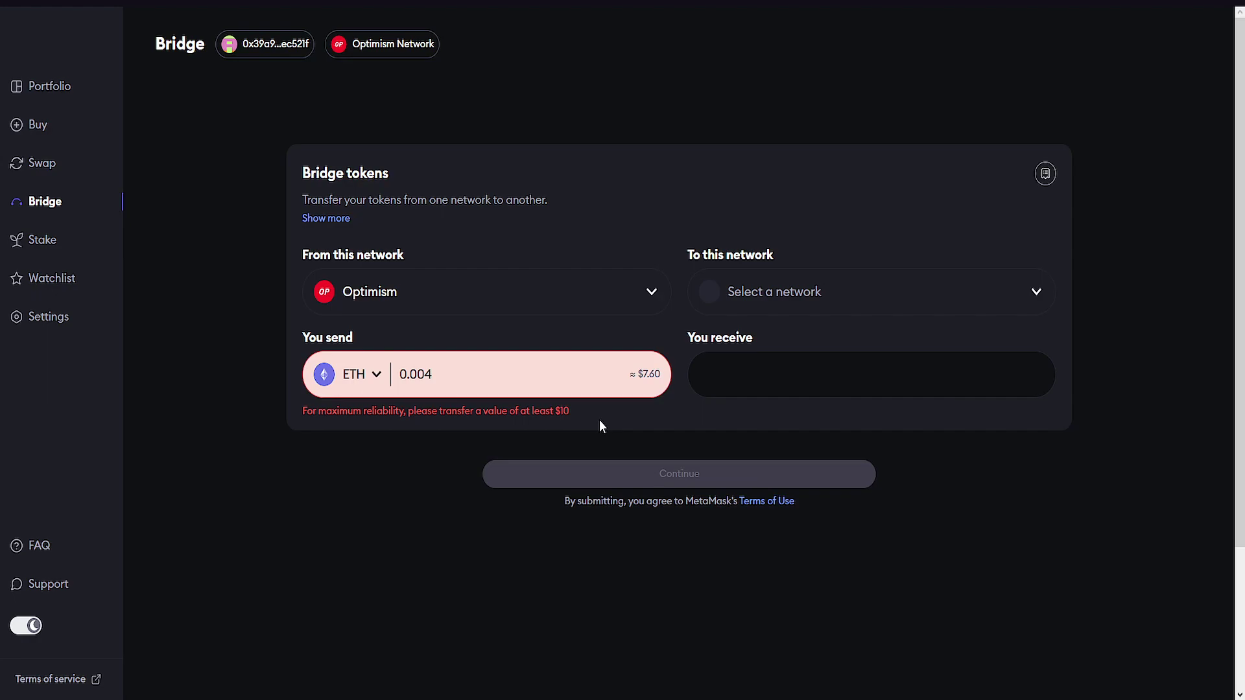
Set the amount to send to 1 ETH and choose Arbitrum as the destination network.
{"action": "left_click_drag", "start_coordinate": [447, 377], "coordinate": [393, 376]}
{"action": "type", "text": "1"}
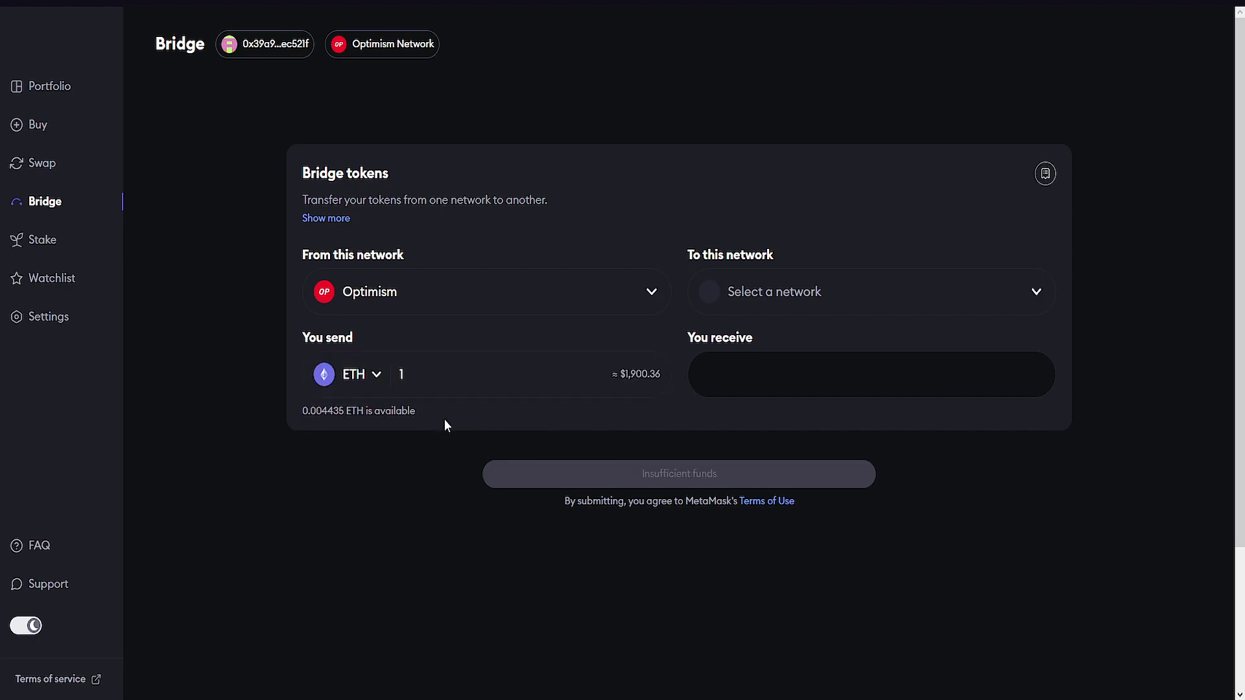
{"action": "left_click", "coordinate": [800, 298]}
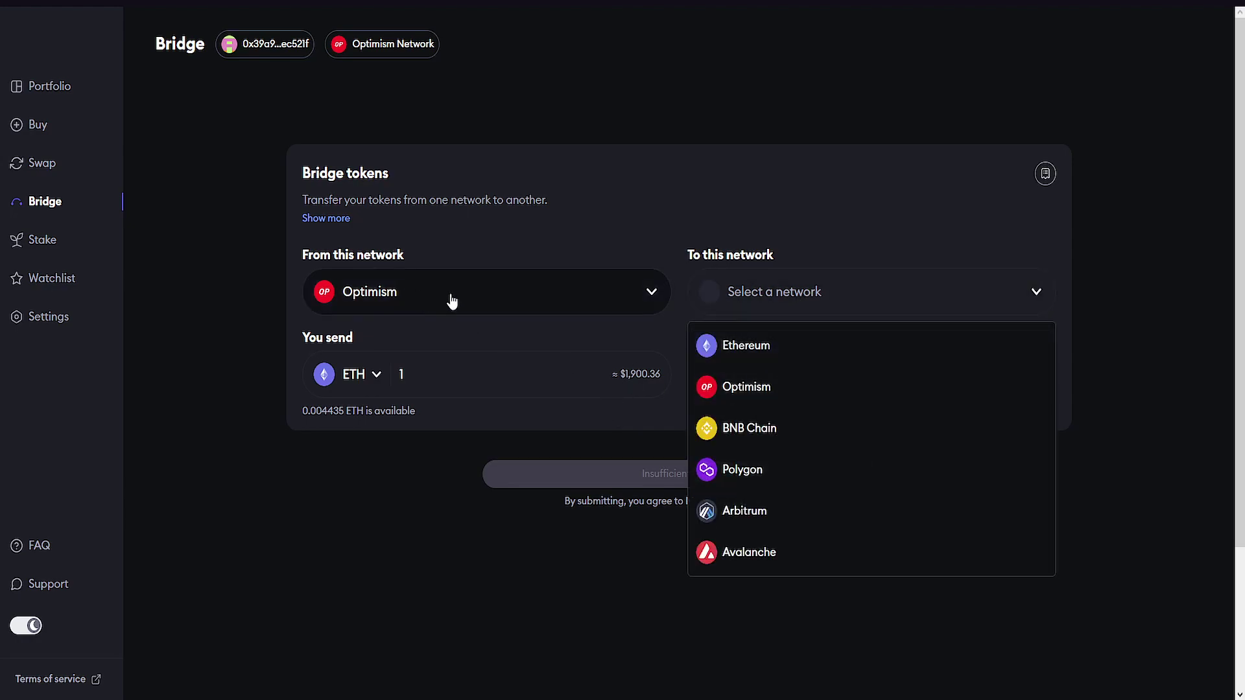
{"action": "left_click", "coordinate": [802, 553]}
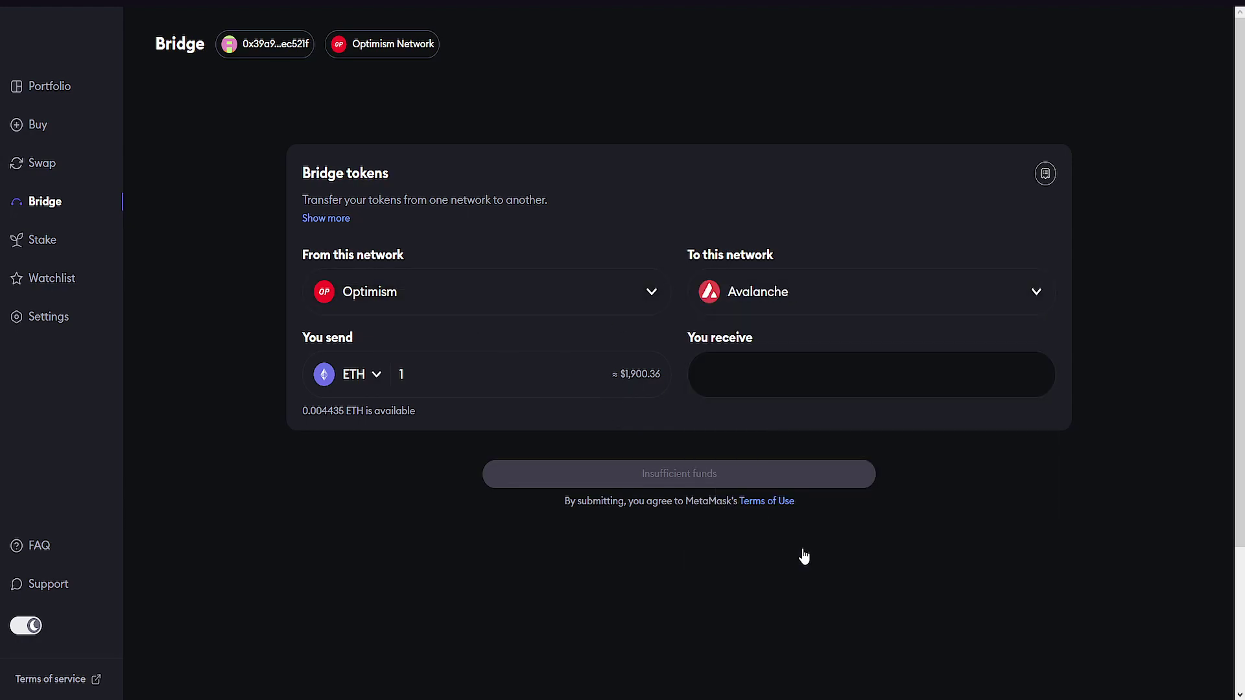
{"action": "left_click", "coordinate": [784, 299]}
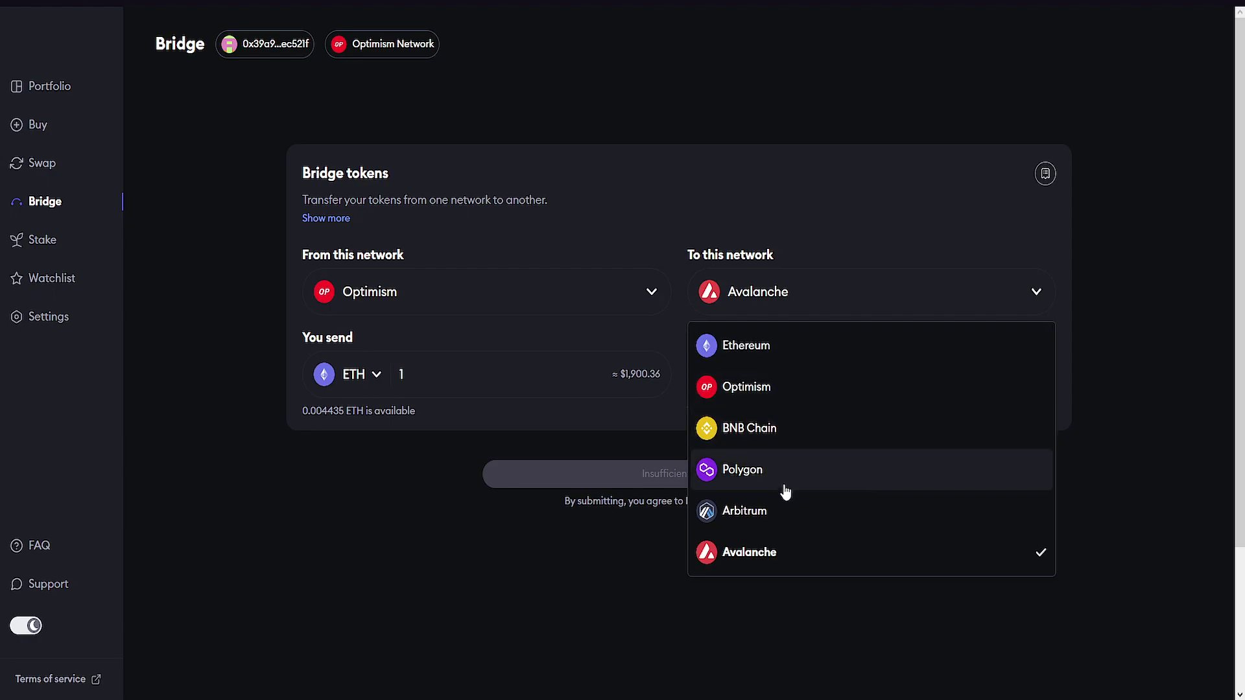
{"action": "left_click", "coordinate": [819, 498]}
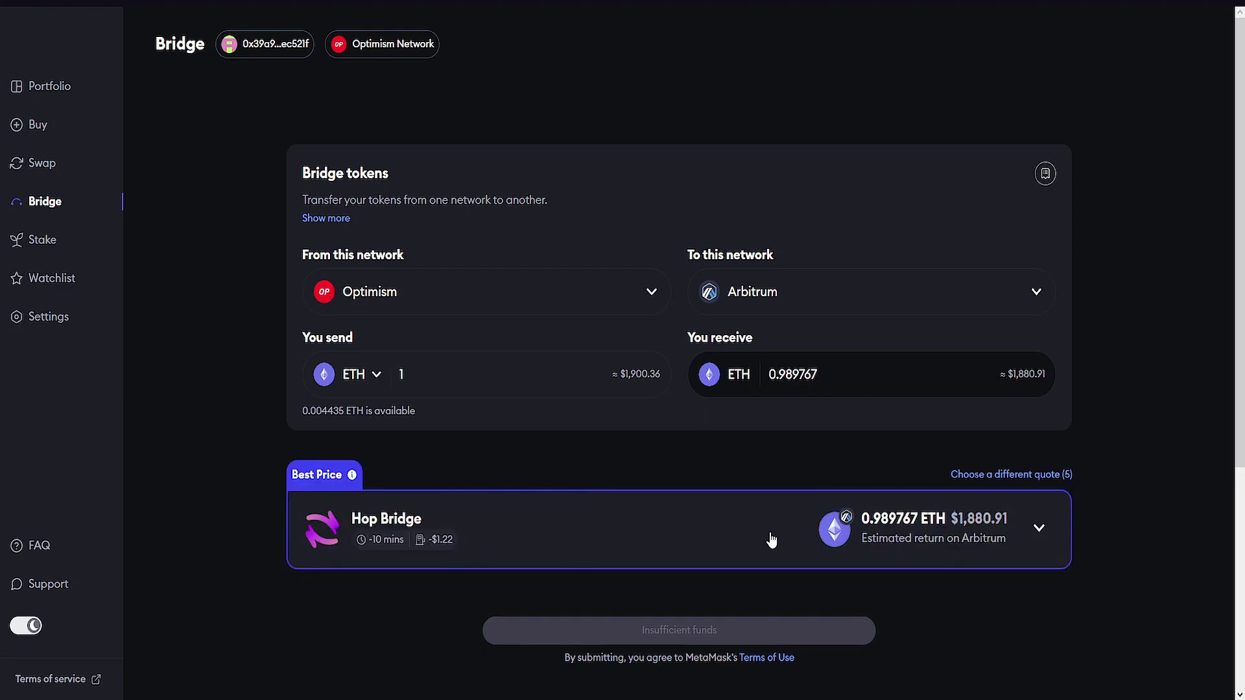
Compare the available bridge quotes and select the Celer provider with a 1-minute transfer time and $1.12 gas fee.
{"action": "left_click", "coordinate": [1038, 529]}
{"action": "left_click", "coordinate": [1038, 529]}
{"action": "left_click", "coordinate": [1032, 475]}
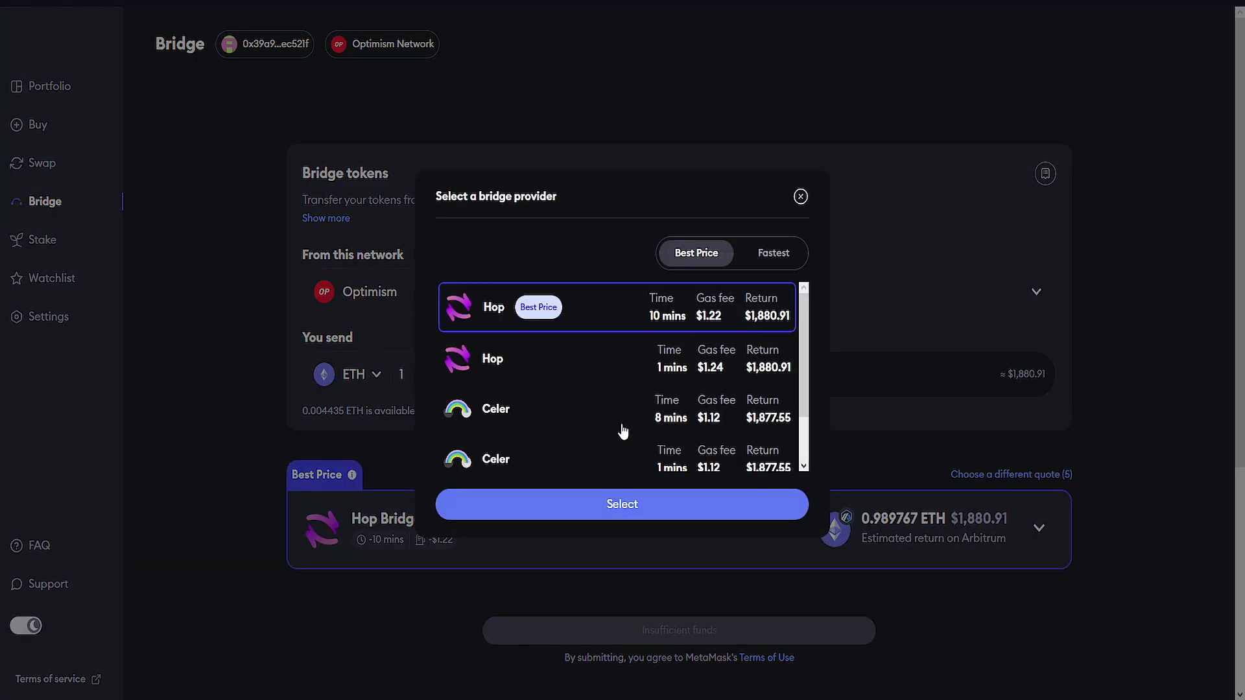
{"action": "mouse_move", "coordinate": [804, 315]}
{"action": "left_mouse_down"}
{"action": "mouse_move", "coordinate": [801, 378]}
{"action": "mouse_move", "coordinate": [802, 309]}
{"action": "left_mouse_up"}
{"action": "left_click_drag", "start_coordinate": [802, 345], "coordinate": [677, 408]}
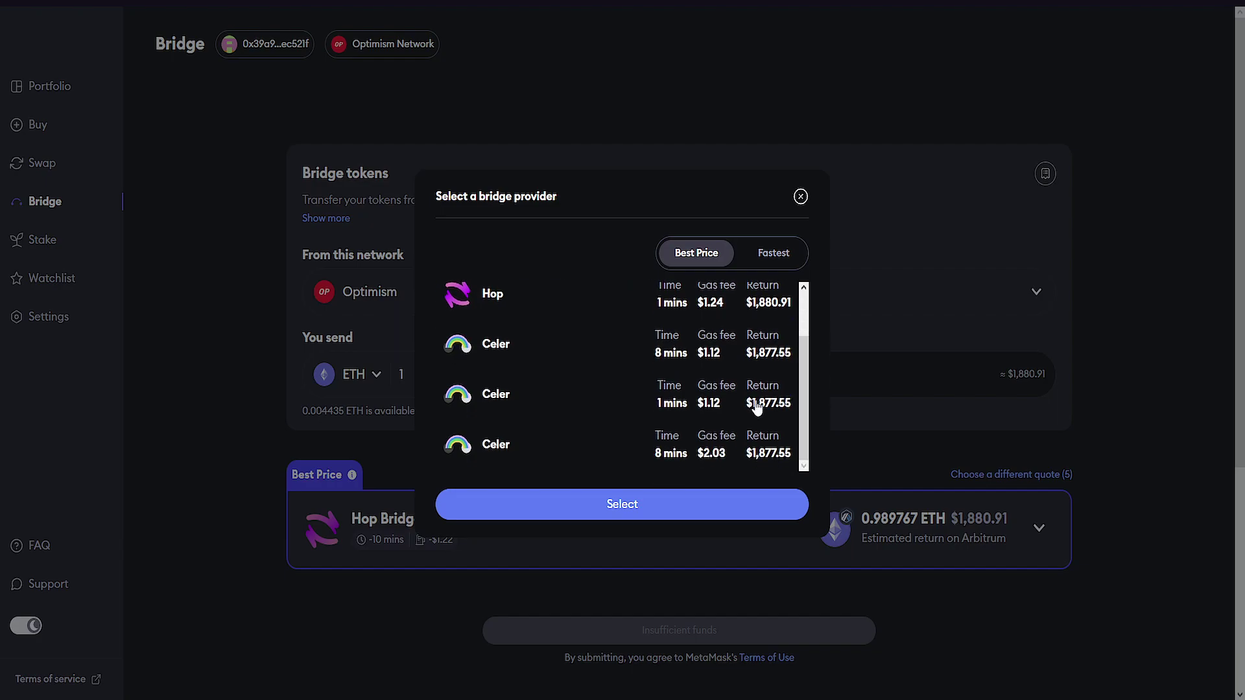
{"action": "left_click", "coordinate": [682, 410]}
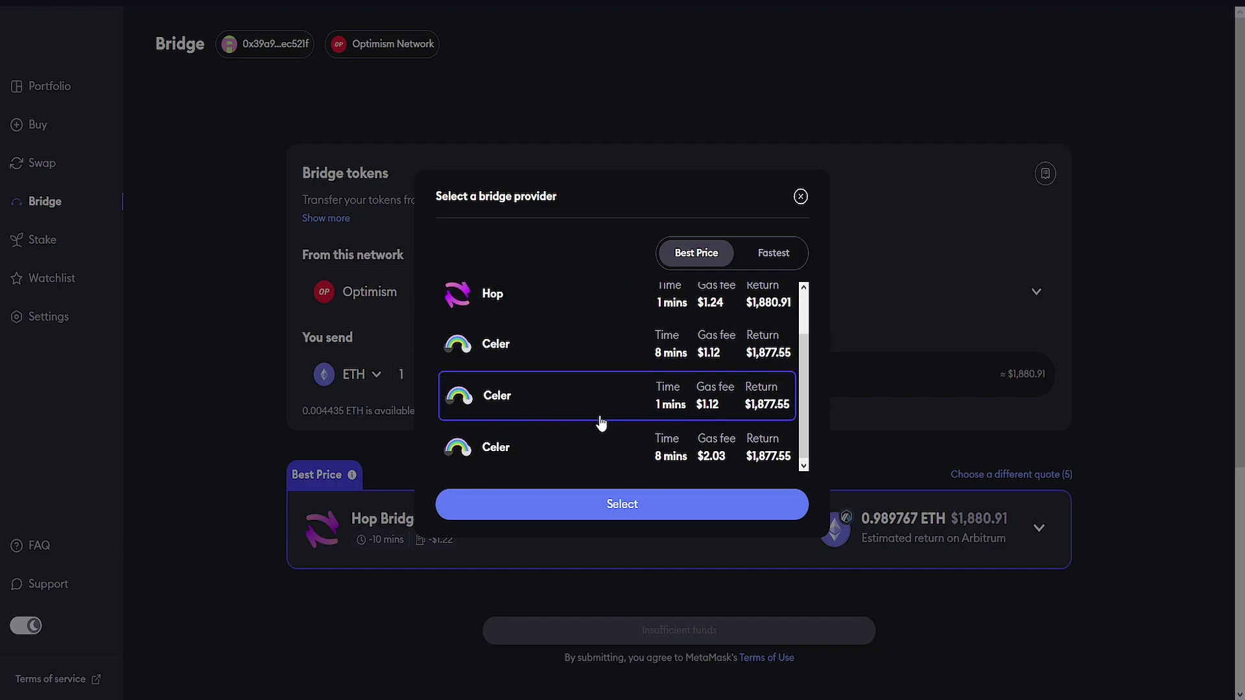
{"action": "left_click", "coordinate": [658, 505]}
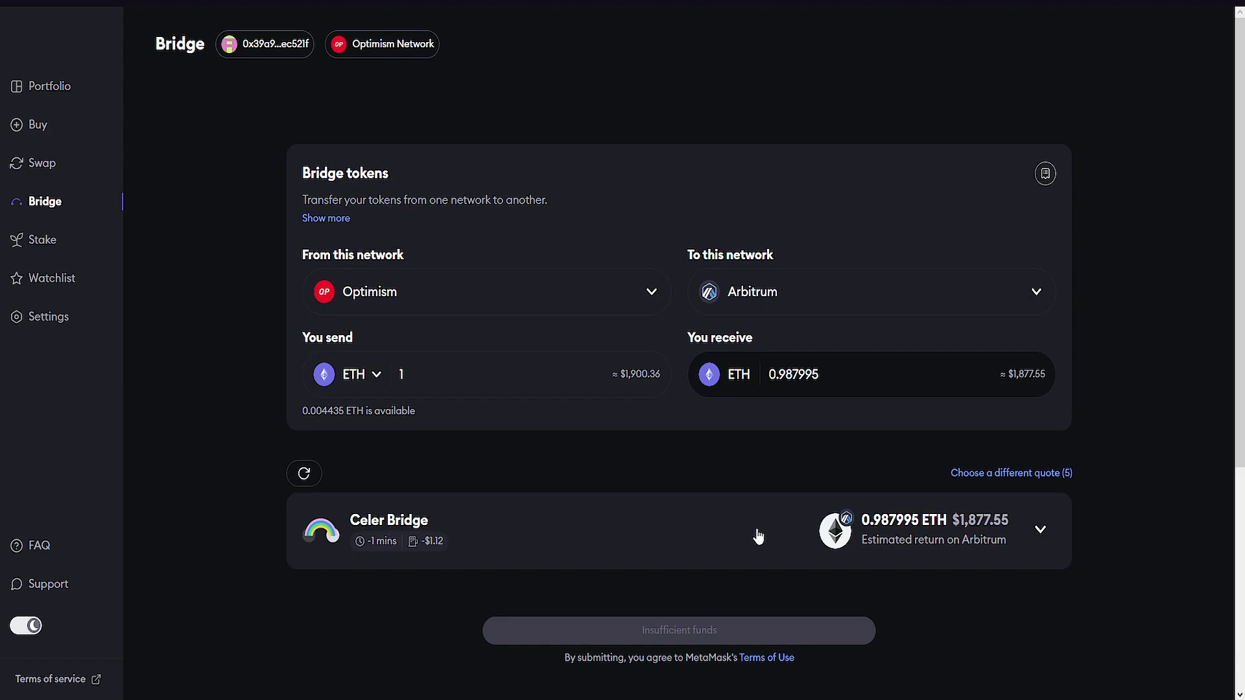
Review the bridge provider list again, keep the Celer quote and look over the bridge summary.
{"action": "left_click", "coordinate": [1025, 475]}
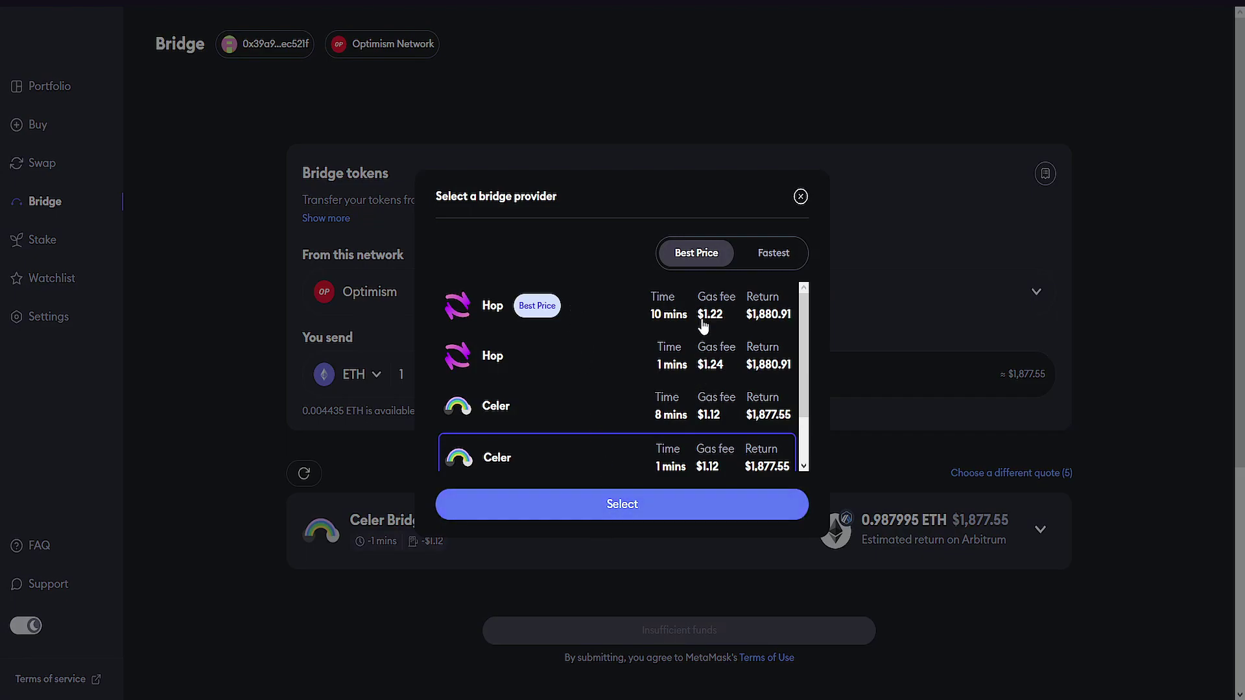
{"action": "left_click", "coordinate": [659, 514]}
{"action": "scroll", "coordinate": [656, 515], "scroll_direction": "down", "scroll_amount": 5}
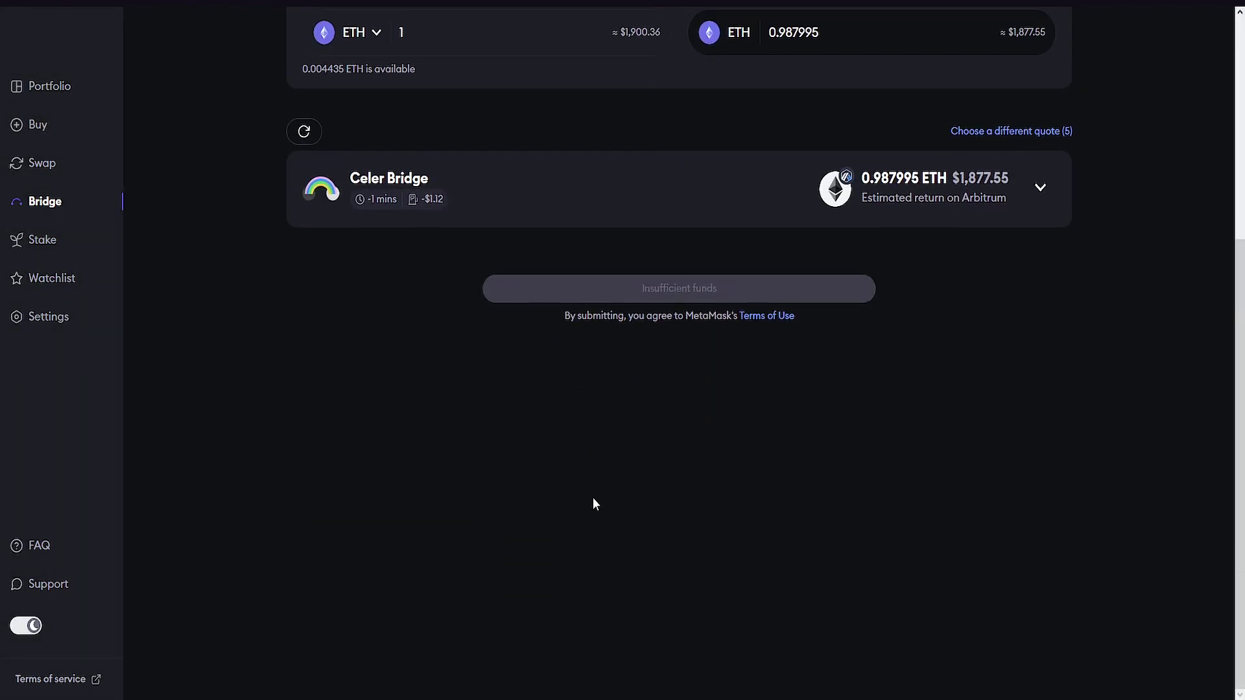
{"action": "scroll", "coordinate": [658, 418], "scroll_direction": "up", "scroll_amount": 2}
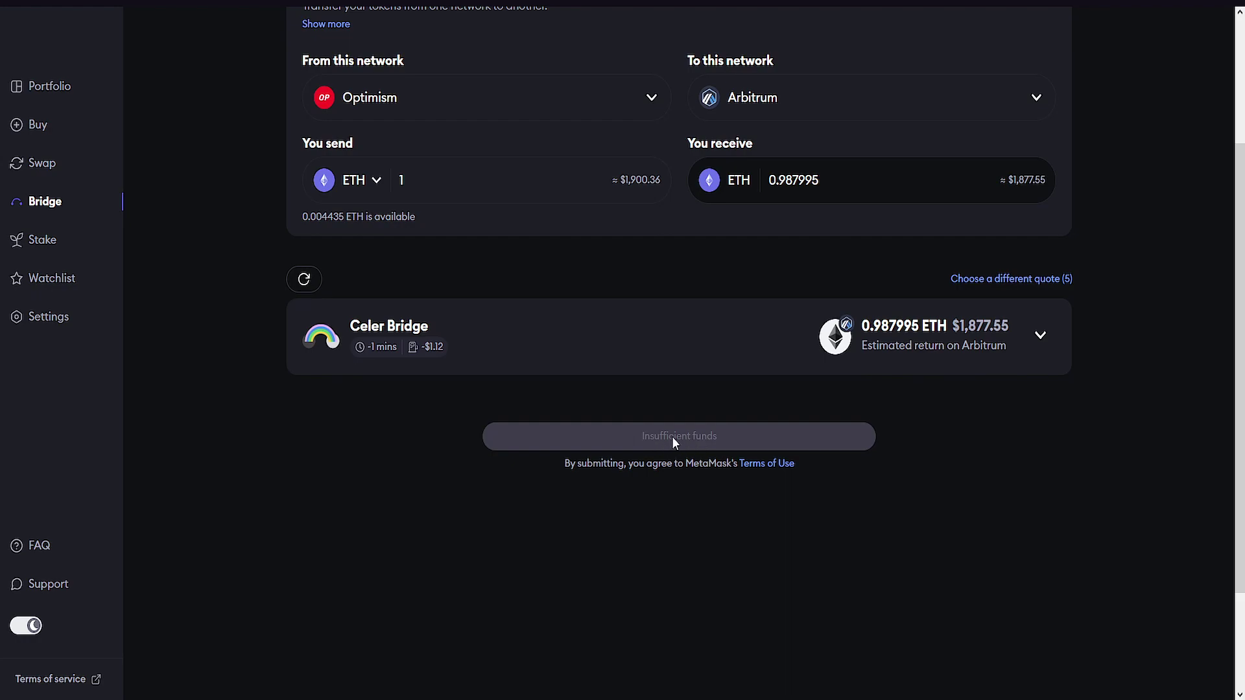
{"action": "scroll", "coordinate": [575, 455], "scroll_direction": "up", "scroll_amount": 3}
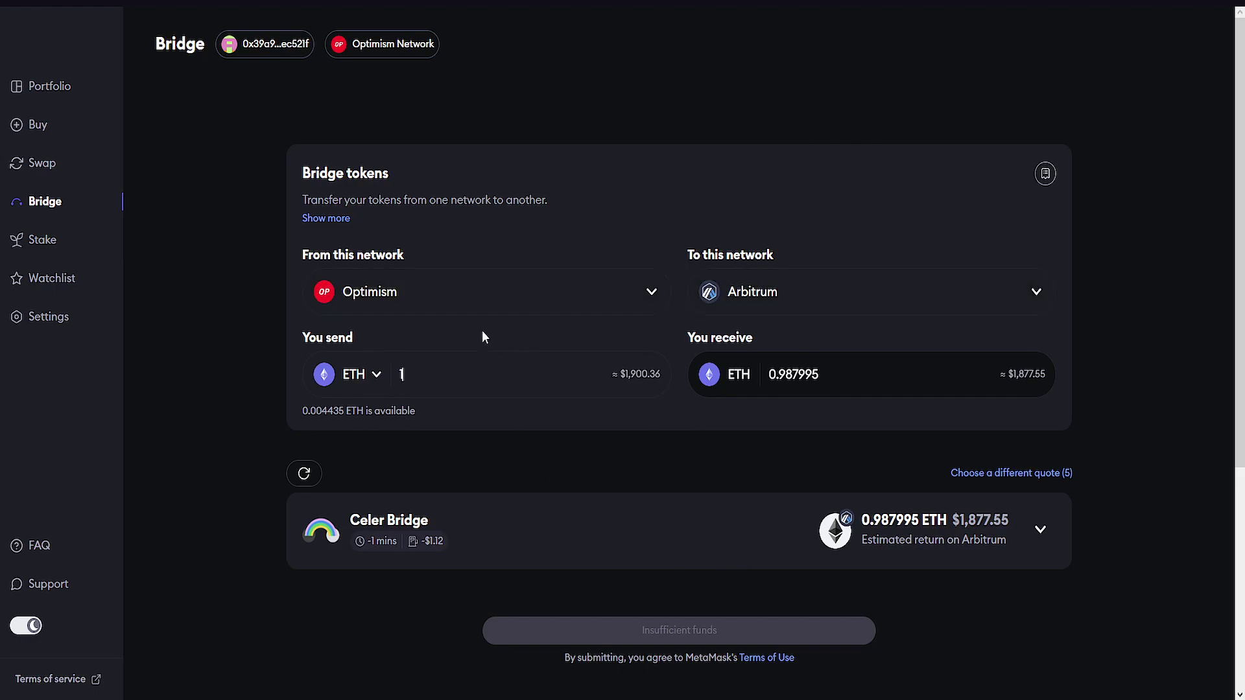
Set the bridge's source network to BNB Chain and the destination network to Avalanche.
{"action": "left_click", "coordinate": [403, 310]}
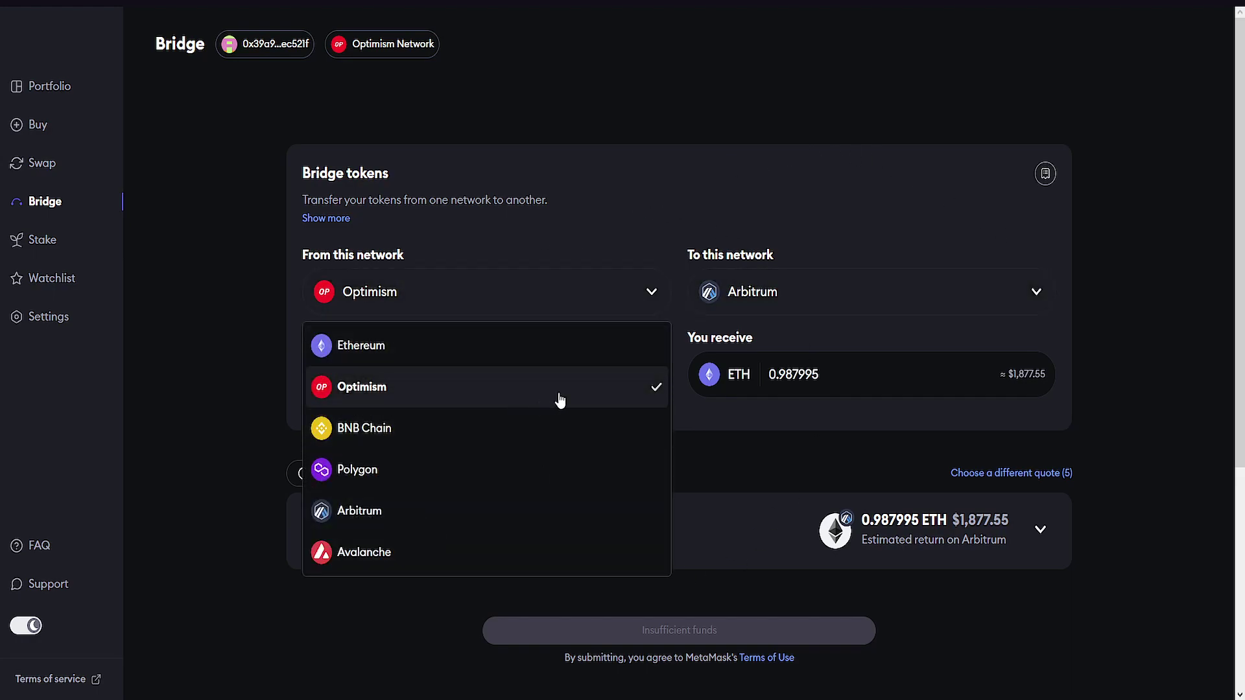
{"action": "left_click", "coordinate": [512, 311]}
{"action": "left_click", "coordinate": [464, 304]}
{"action": "left_click", "coordinate": [430, 438]}
{"action": "left_click", "coordinate": [795, 301]}
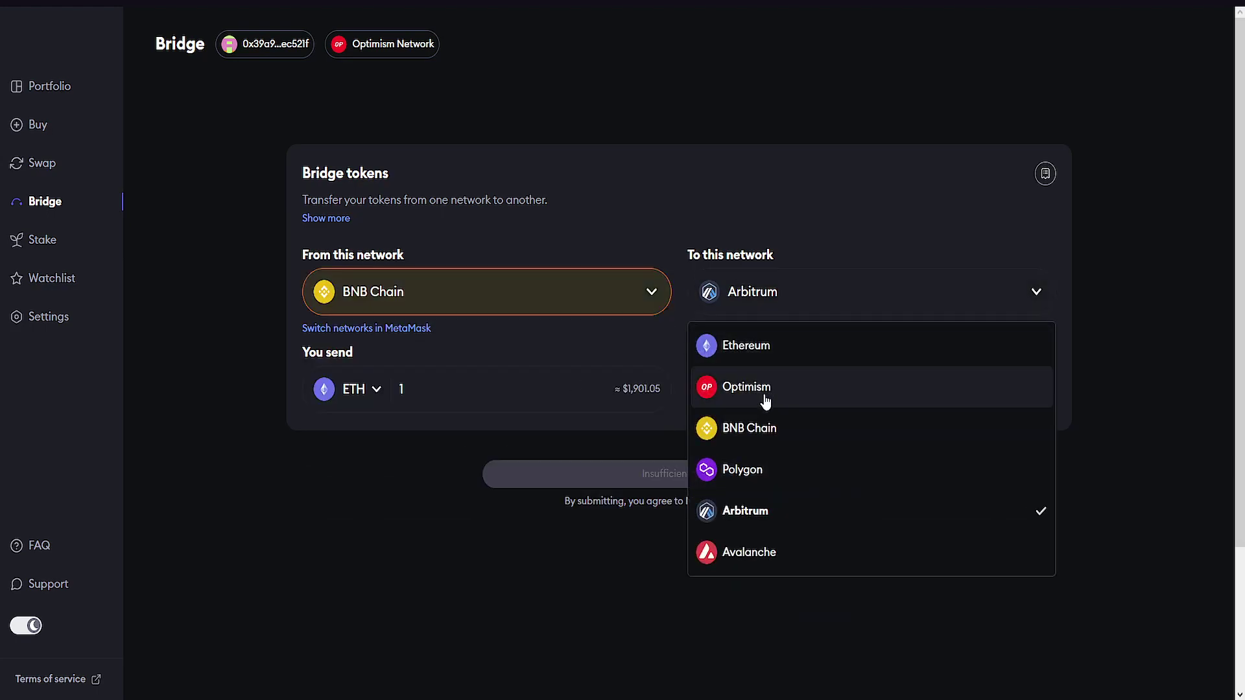
{"action": "left_click", "coordinate": [772, 558]}
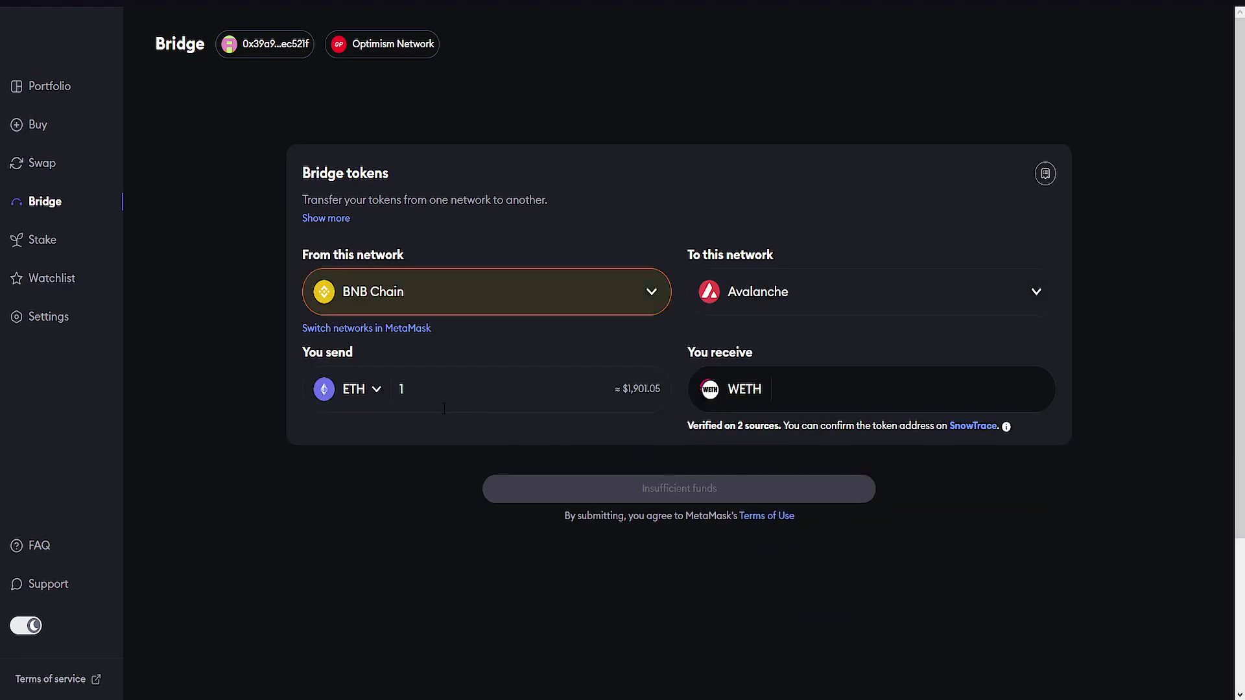
Choose USDT as the token to send from BNB Chain and enter an amount of 10.
{"action": "left_click", "coordinate": [375, 390]}
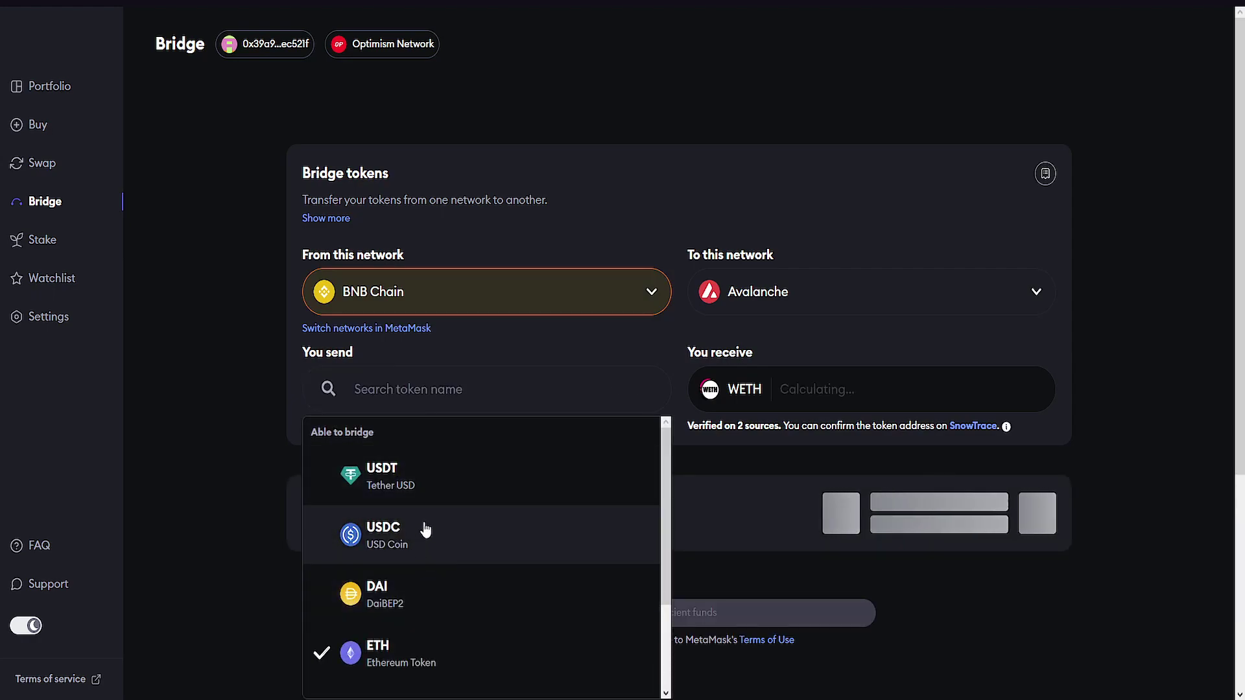
{"action": "scroll", "coordinate": [422, 525], "scroll_direction": "down", "scroll_amount": 2}
{"action": "scroll", "coordinate": [419, 486], "scroll_direction": "up", "scroll_amount": 2}
{"action": "left_click", "coordinate": [416, 481]}
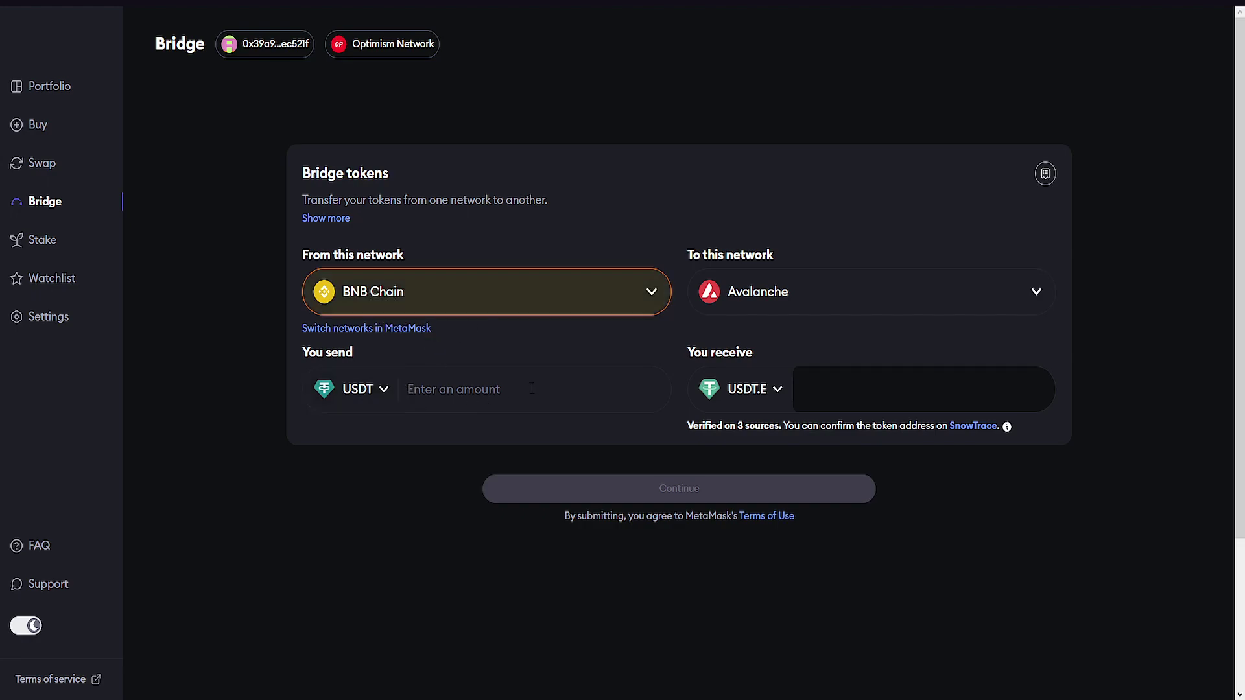
{"action": "type", "text": "10"}
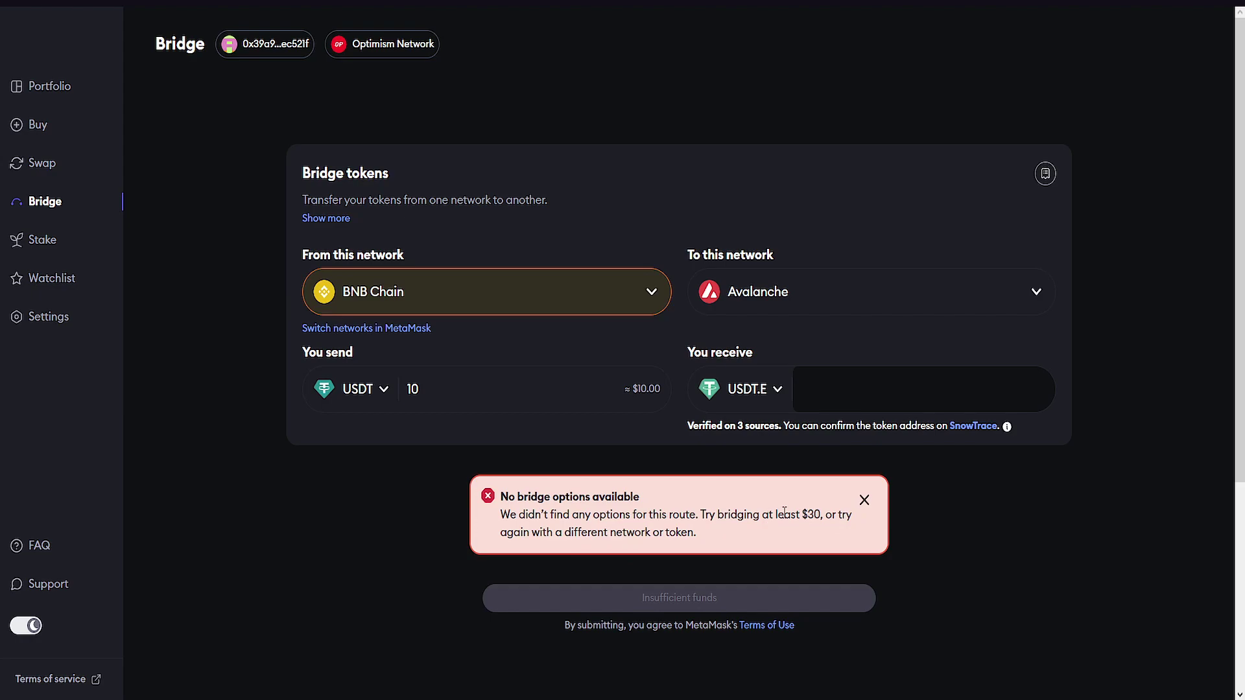
Set the amount of USDT to bridge from BNB Chain to Avalanche to 30, and raise it to 35.
{"action": "double_click", "coordinate": [448, 379]}
{"action": "type", "text": "30"}
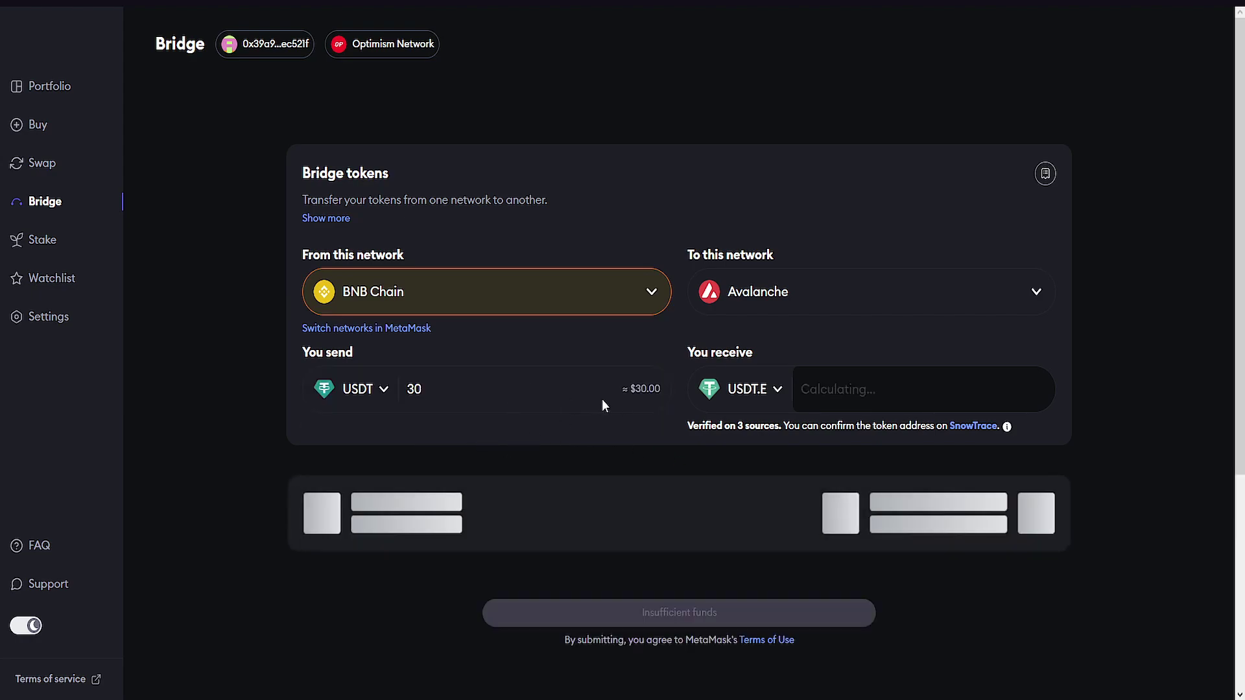
{"action": "double_click", "coordinate": [414, 389]}
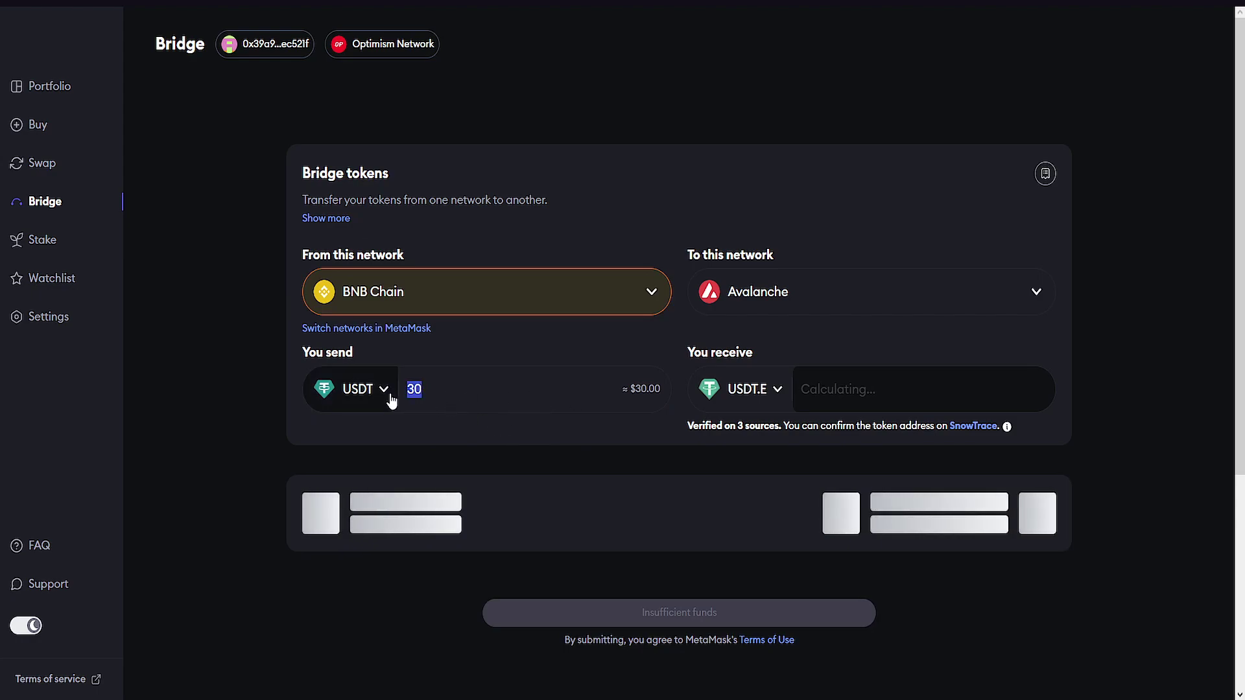
{"action": "type", "text": "35"}
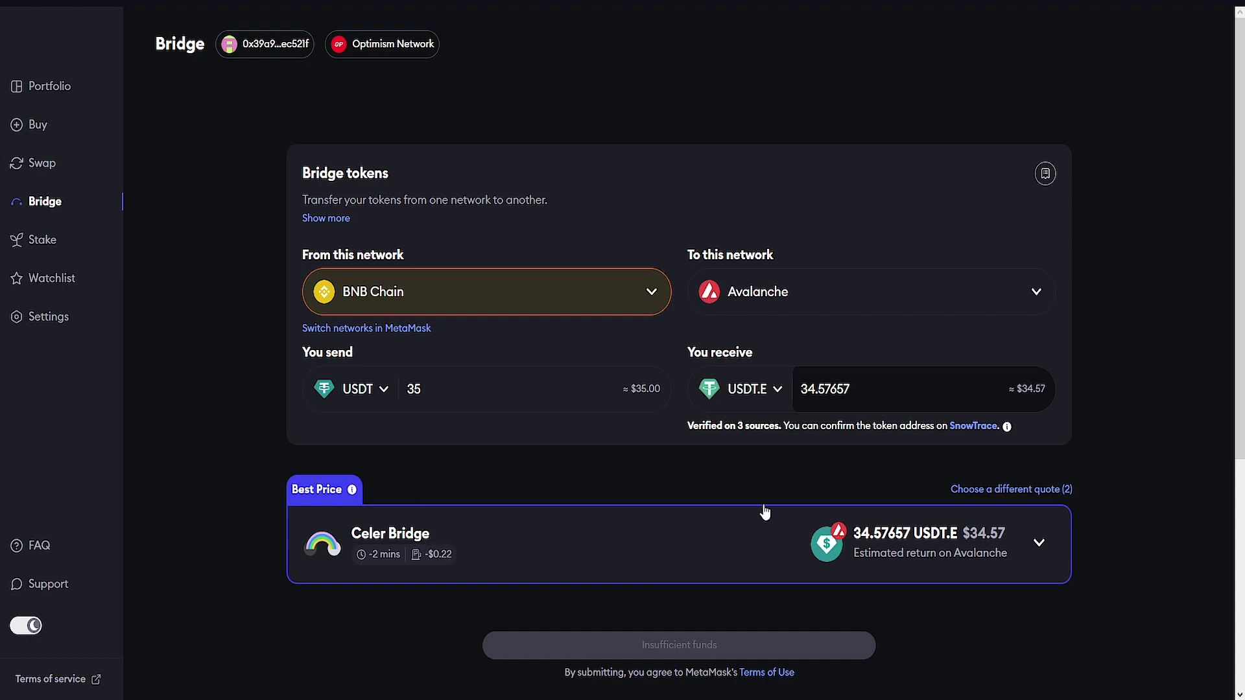
Look through the available source networks for the bridge, keeping BNB Chain selected.
{"action": "left_click", "coordinate": [522, 288]}
{"action": "left_click", "coordinate": [822, 215]}
{"action": "left_click", "coordinate": [660, 305]}
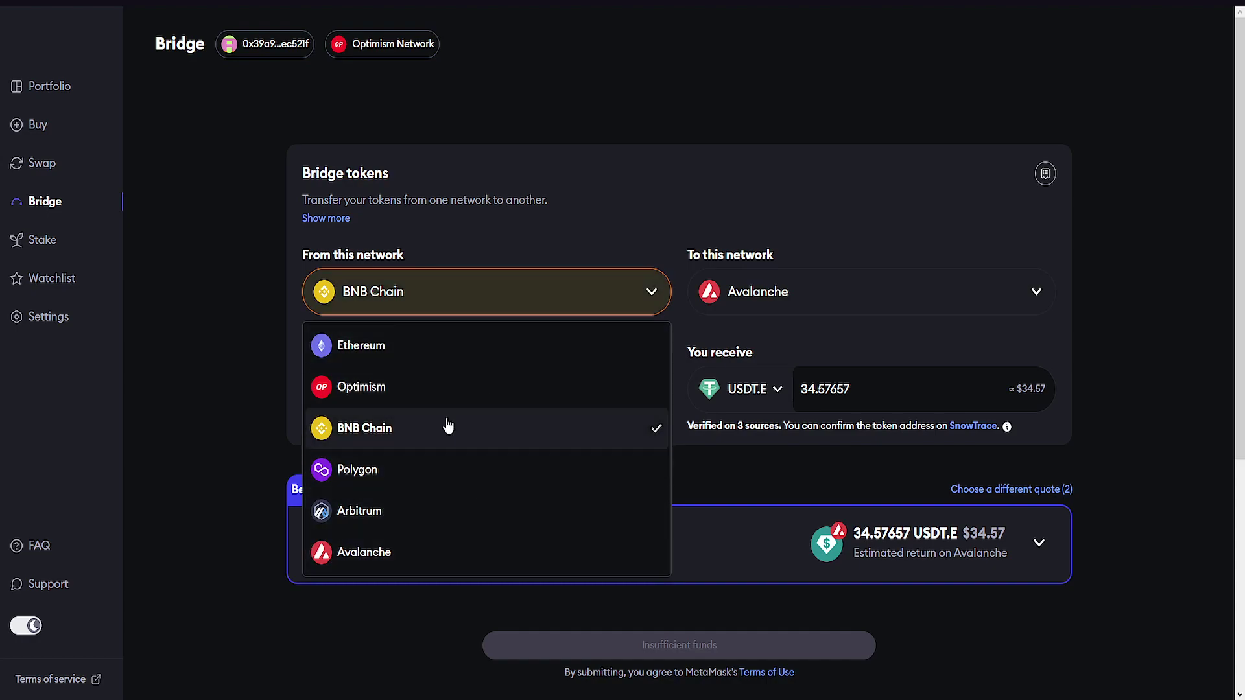
{"action": "left_click", "coordinate": [692, 175]}
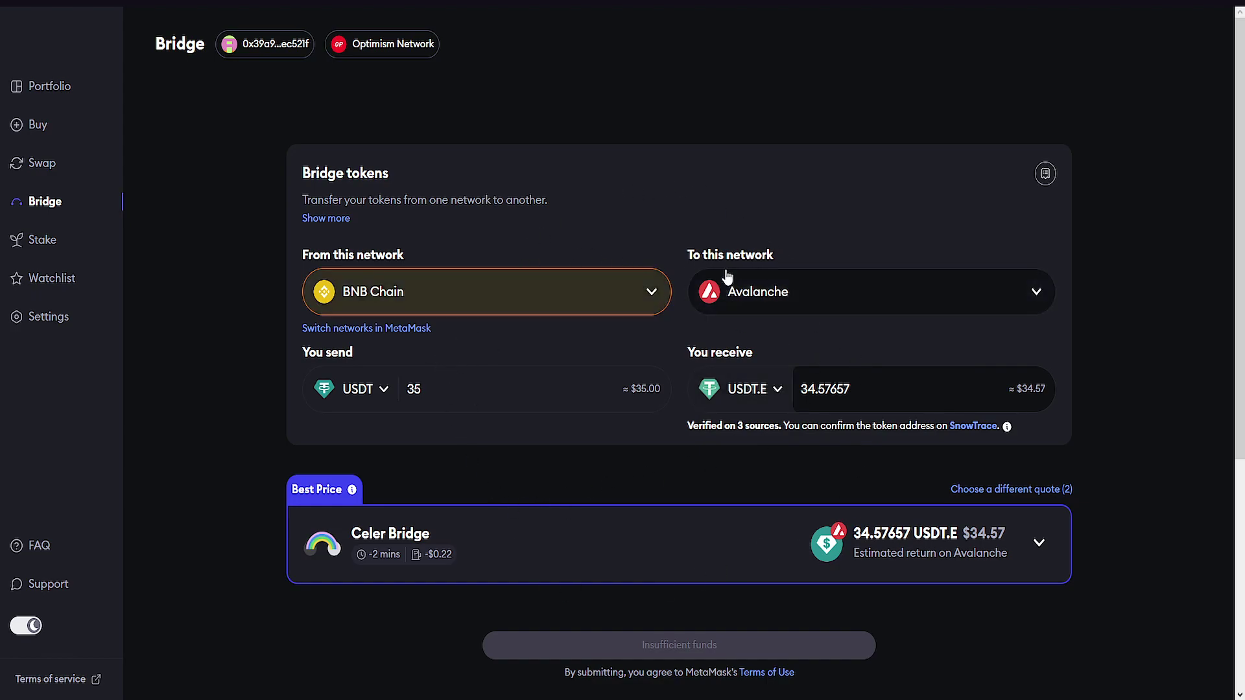
Open the staking providers page and switch the wallet to Ethereum Mainnet, showing the wallet's assets.
{"action": "left_click", "coordinate": [78, 243]}
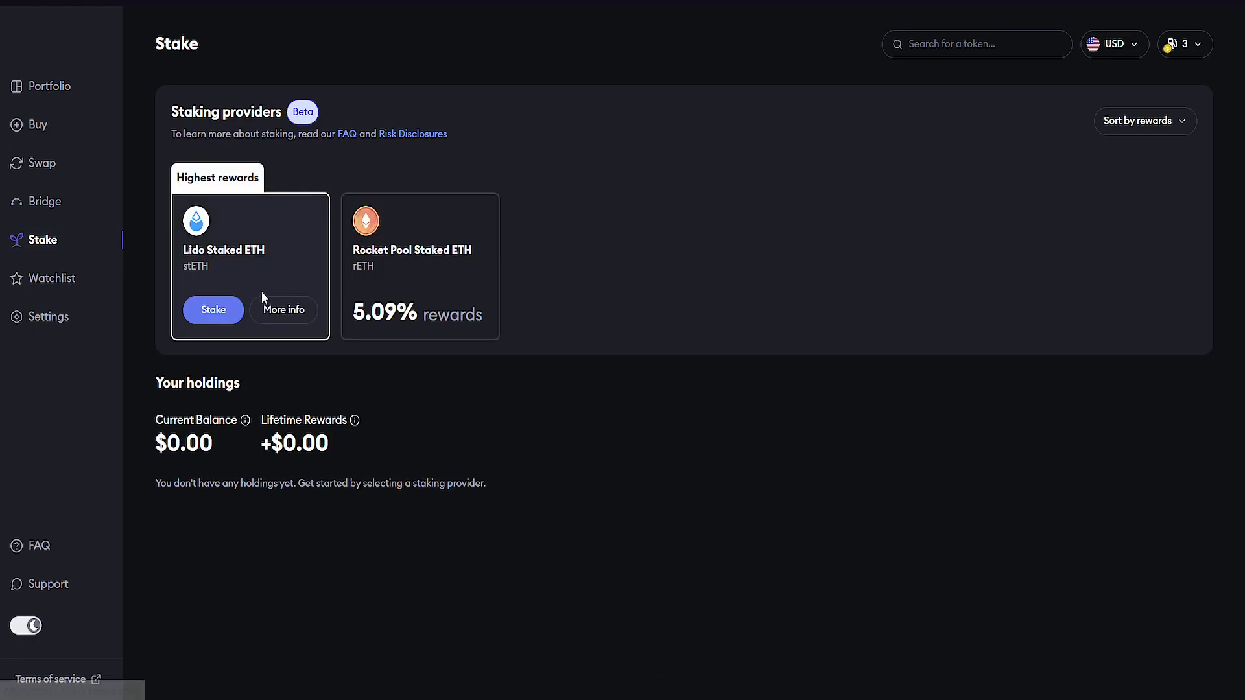
{"action": "mouse_move", "coordinate": [224, 324]}
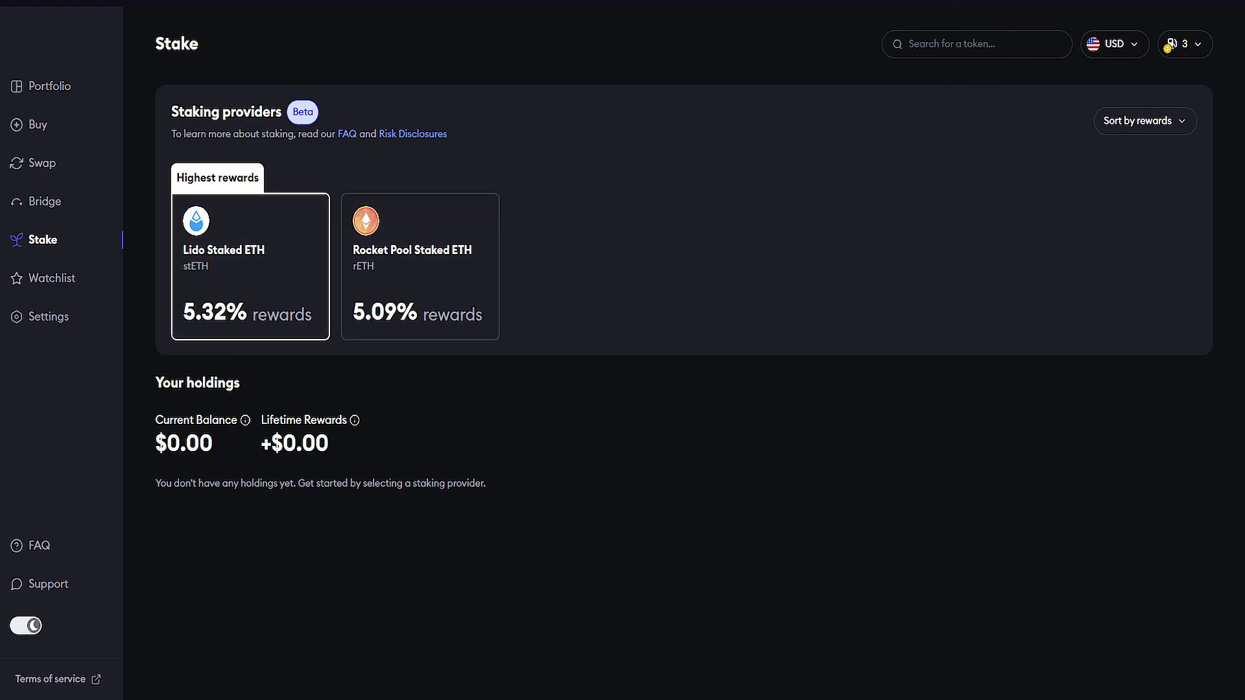
{"action": "key", "text": "alt+shift+m"}
{"action": "left_click", "coordinate": [943, 17]}
{"action": "left_click", "coordinate": [922, 124]}
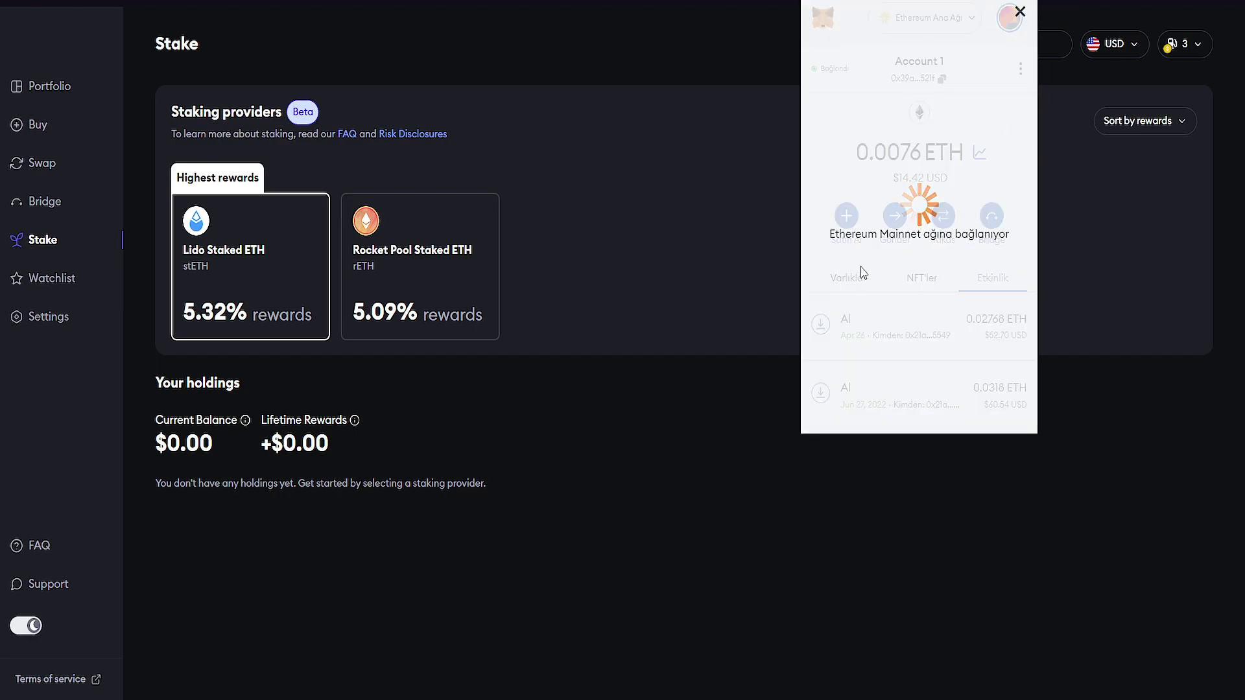
{"action": "left_click", "coordinate": [856, 277]}
{"action": "left_click", "coordinate": [705, 450]}
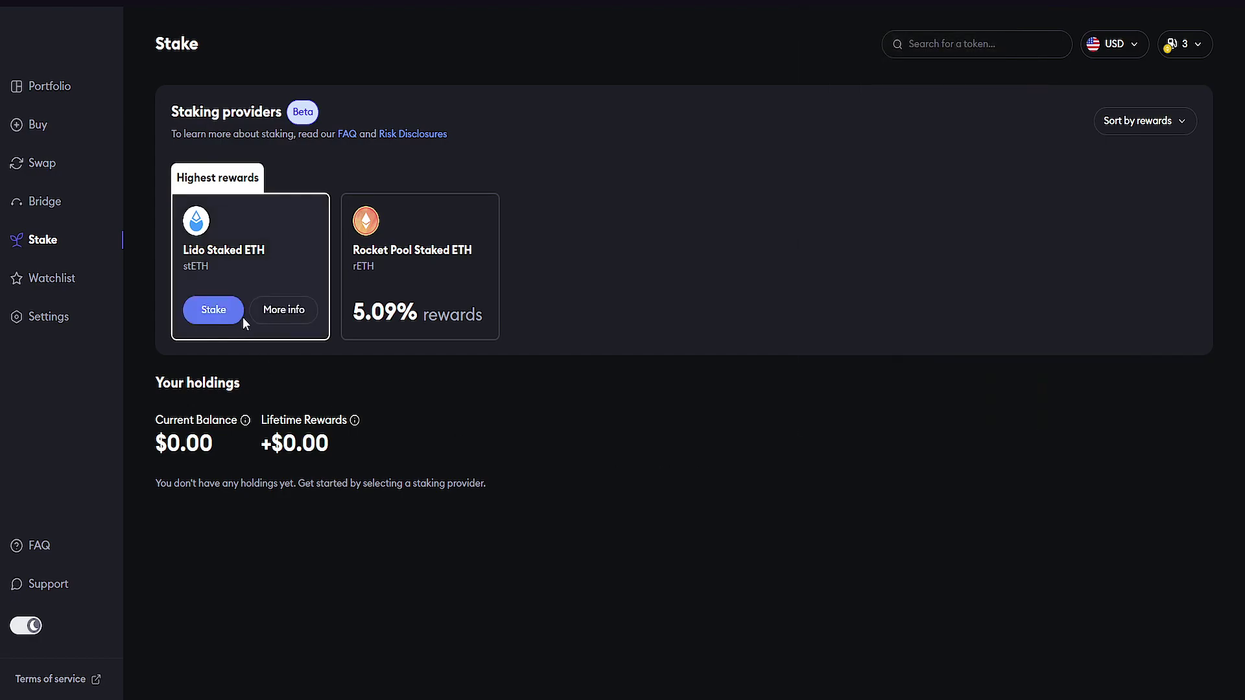
Open the Lido Staked ETH staking form and check the maximum available explanation against the wallet's ETH balance.
{"action": "left_click", "coordinate": [225, 319]}
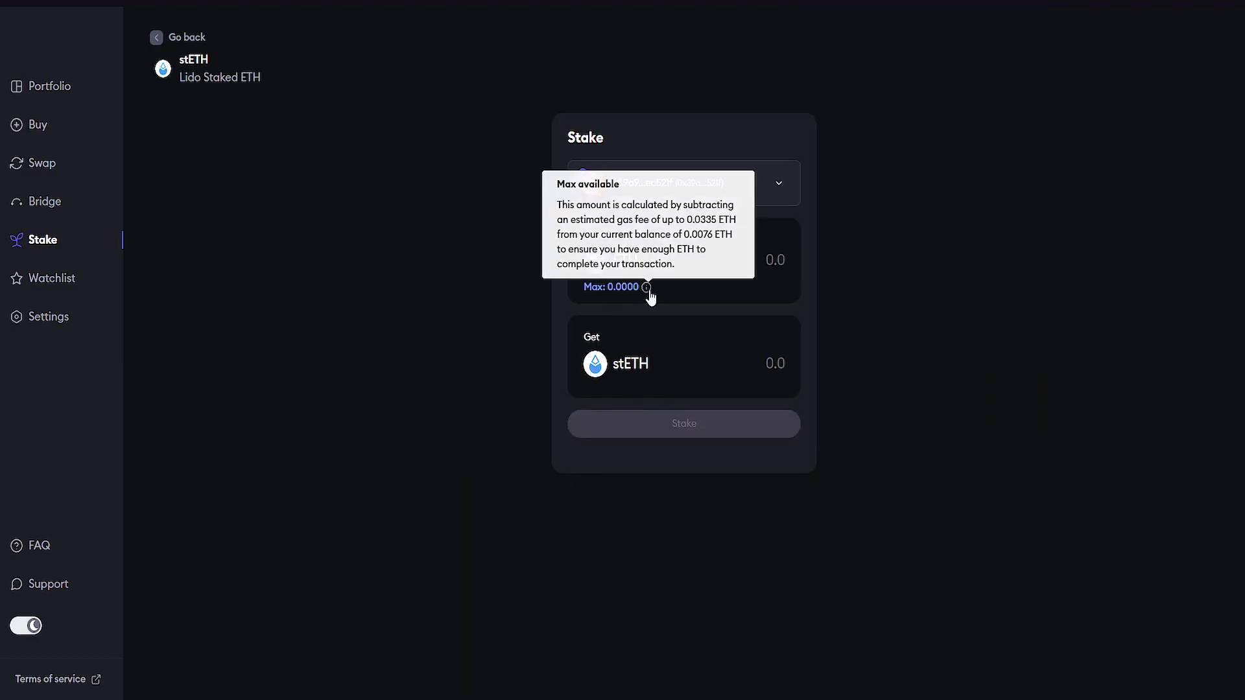
{"action": "mouse_move", "coordinate": [644, 290]}
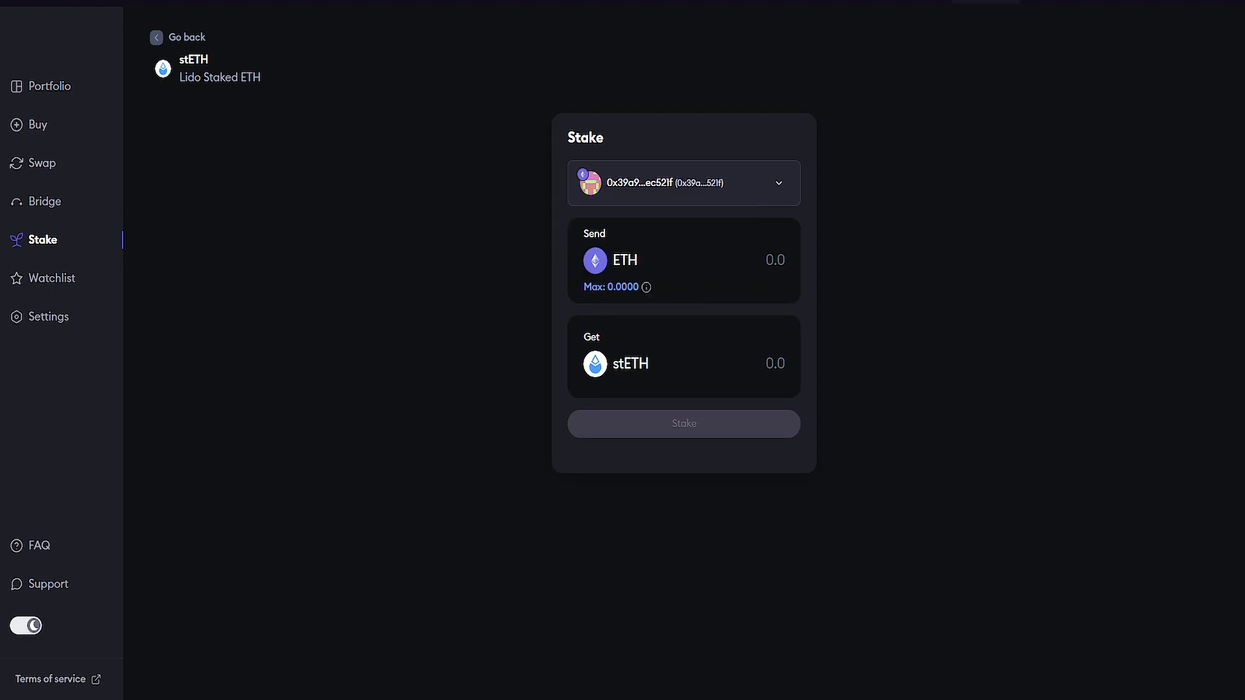
{"action": "left_click", "coordinate": [1001, 5]}
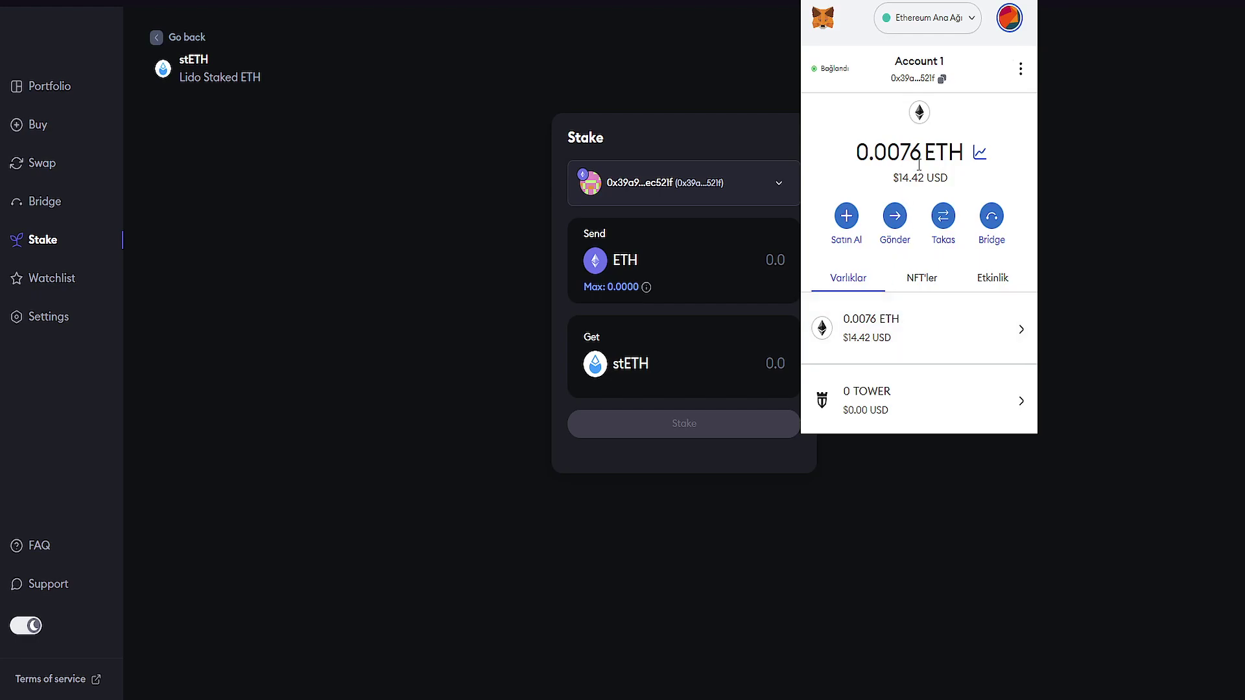
{"action": "left_click", "coordinate": [508, 357]}
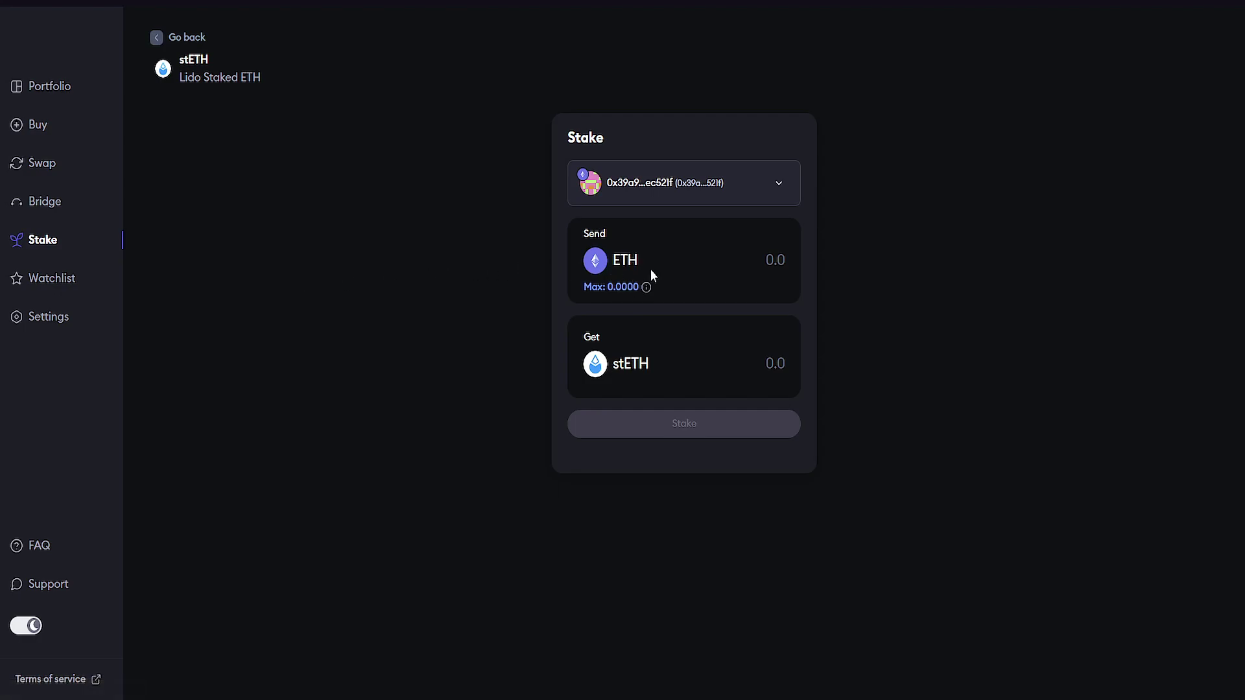
Enter 0.0001 ETH as the amount to stake with Lido and review the estimated rewards on a yearly basis.
{"action": "left_click", "coordinate": [747, 253]}
{"action": "type", "text": "0.0001"}
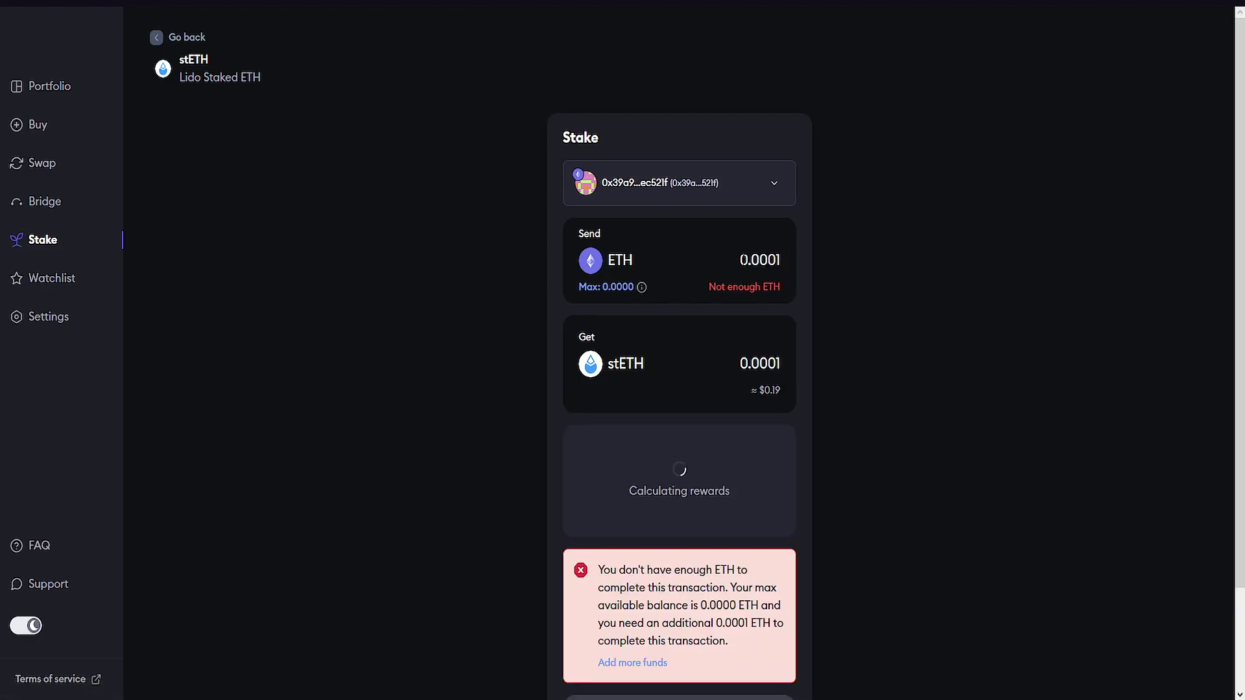
{"action": "left_click", "coordinate": [670, 458]}
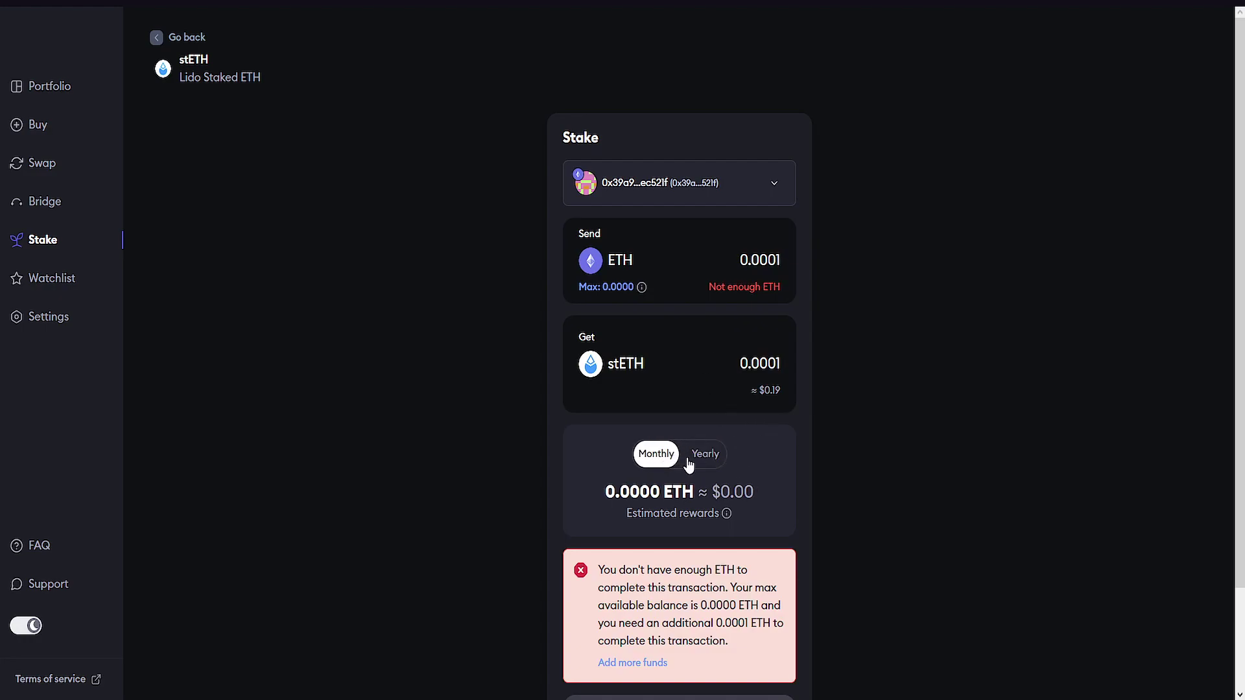
{"action": "left_click", "coordinate": [689, 462]}
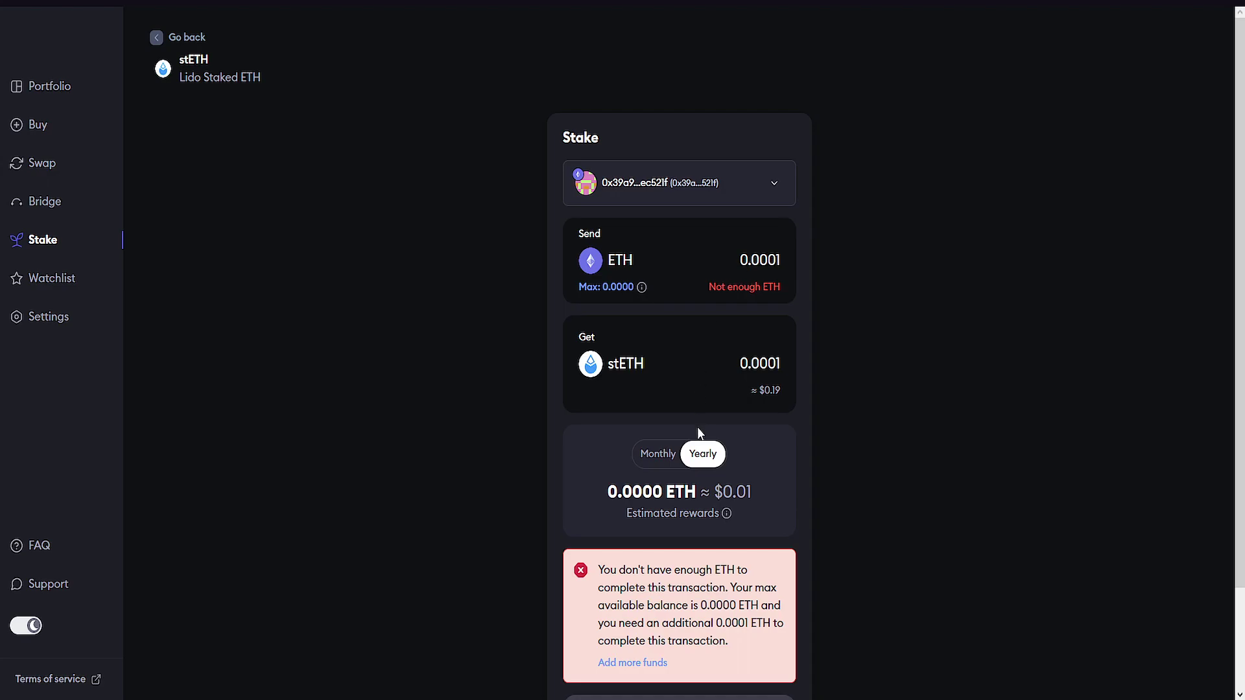
{"action": "scroll", "coordinate": [649, 521], "scroll_direction": "down", "scroll_amount": 2}
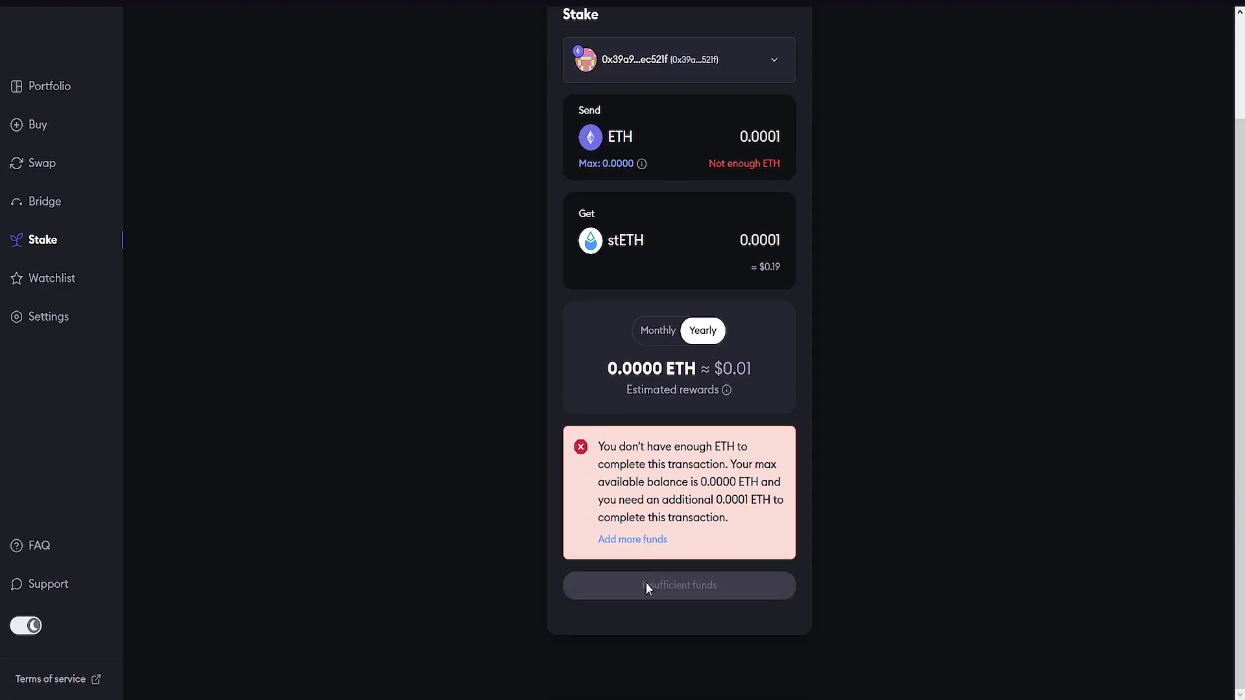
{"action": "scroll", "coordinate": [645, 582], "scroll_direction": "up", "scroll_amount": 2}
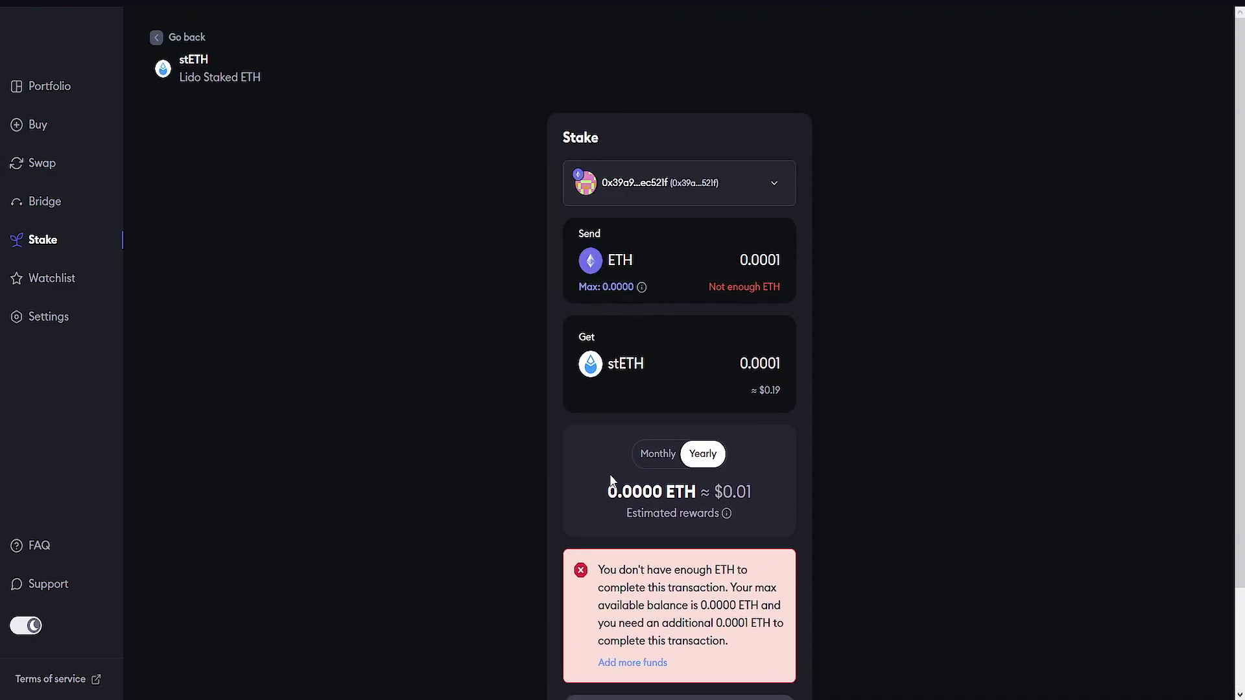
{"action": "scroll", "coordinate": [610, 480], "scroll_direction": "down", "scroll_amount": 2}
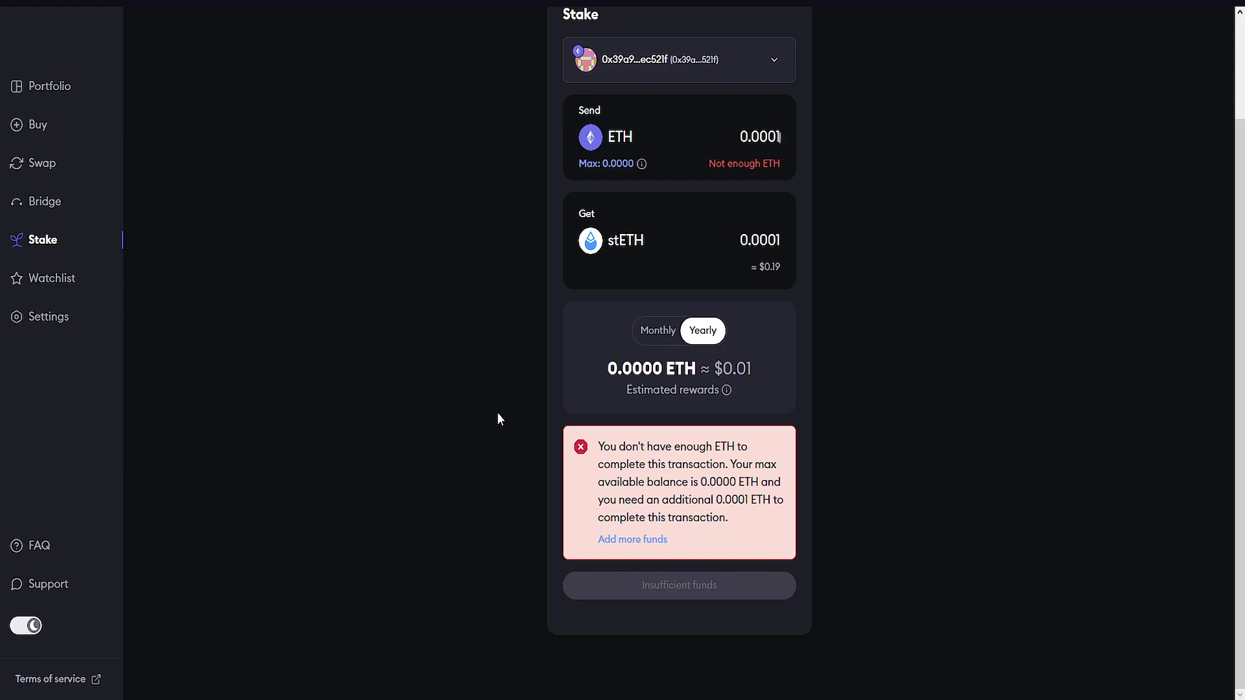
{"action": "scroll", "coordinate": [495, 411], "scroll_direction": "up", "scroll_amount": 2}
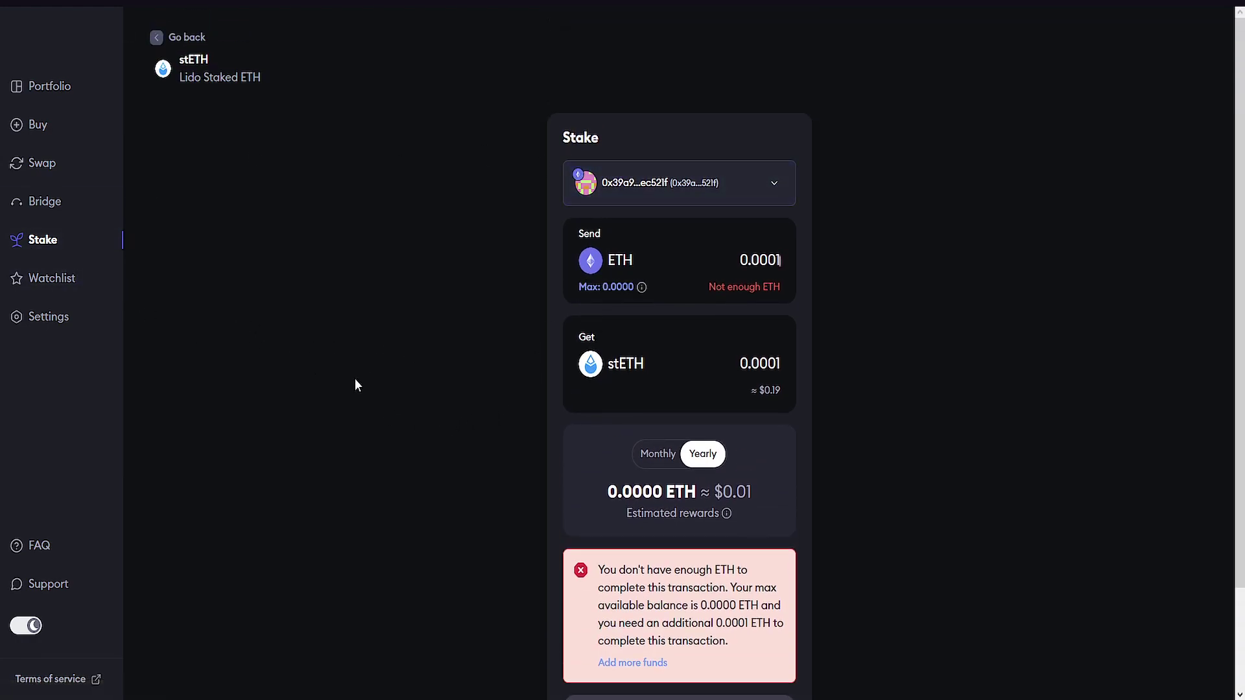
Search for avax from the Watchlist page and add the Avalanche AVAX token to the watchlist.
{"action": "left_click", "coordinate": [42, 285]}
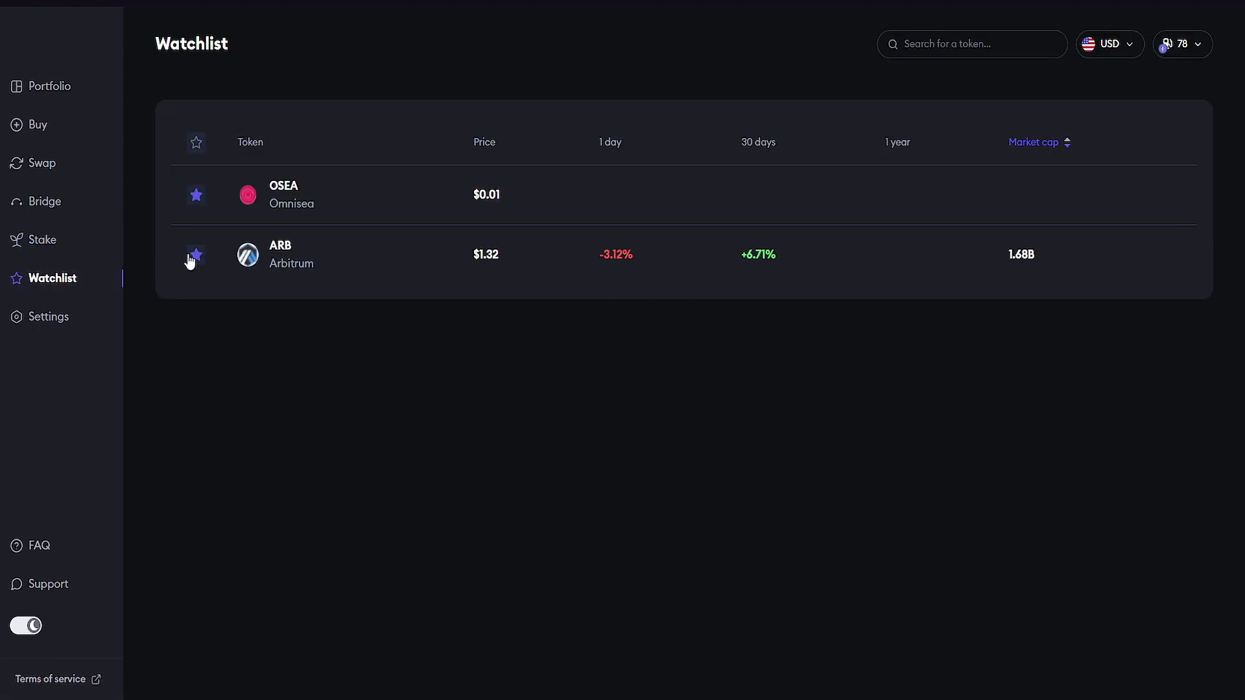
{"action": "left_click", "coordinate": [972, 44]}
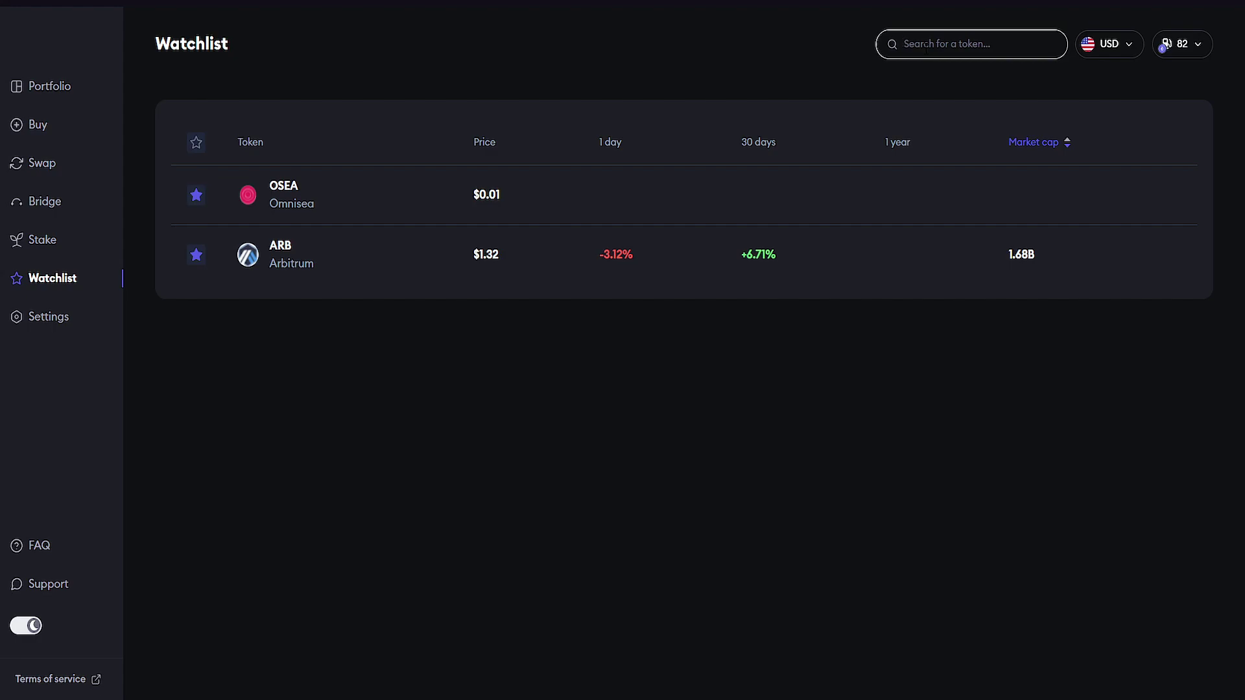
{"action": "type", "text": "avax"}
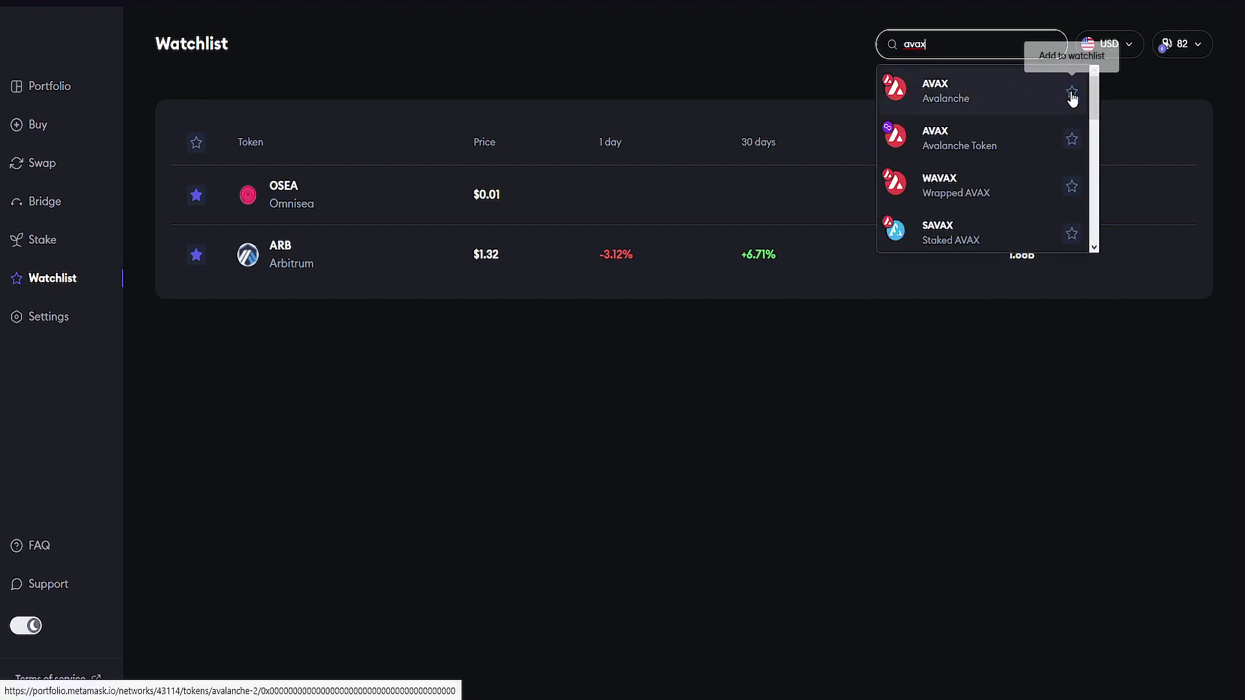
{"action": "left_click", "coordinate": [1071, 96]}
{"action": "left_click", "coordinate": [770, 393]}
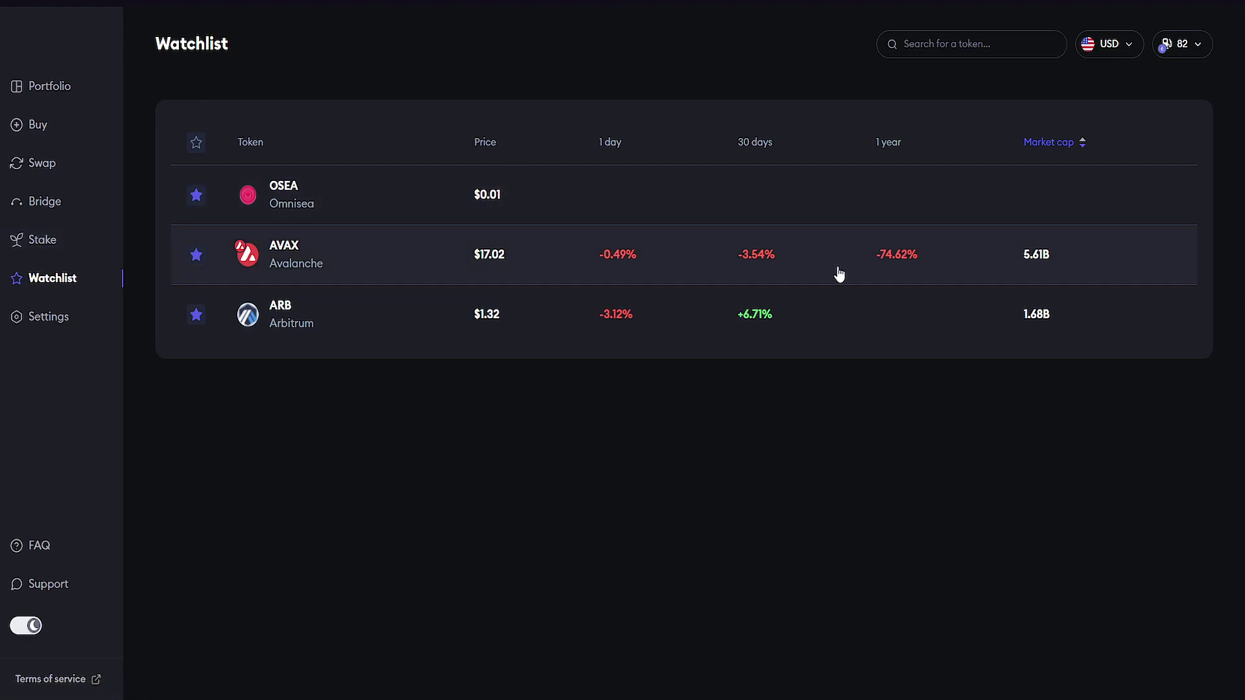
Check the real-time gas prices for Ethereum and revisit the Stake and Swap pages.
{"action": "left_click", "coordinate": [1171, 46]}
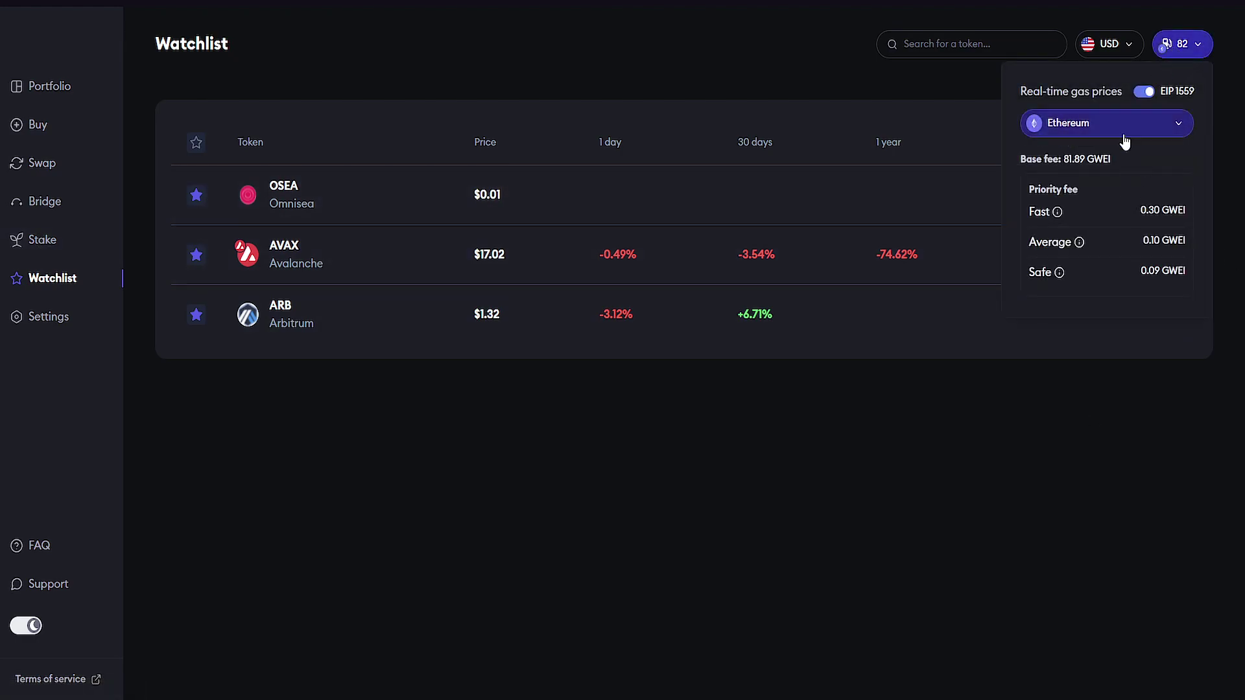
{"action": "left_click", "coordinate": [429, 394]}
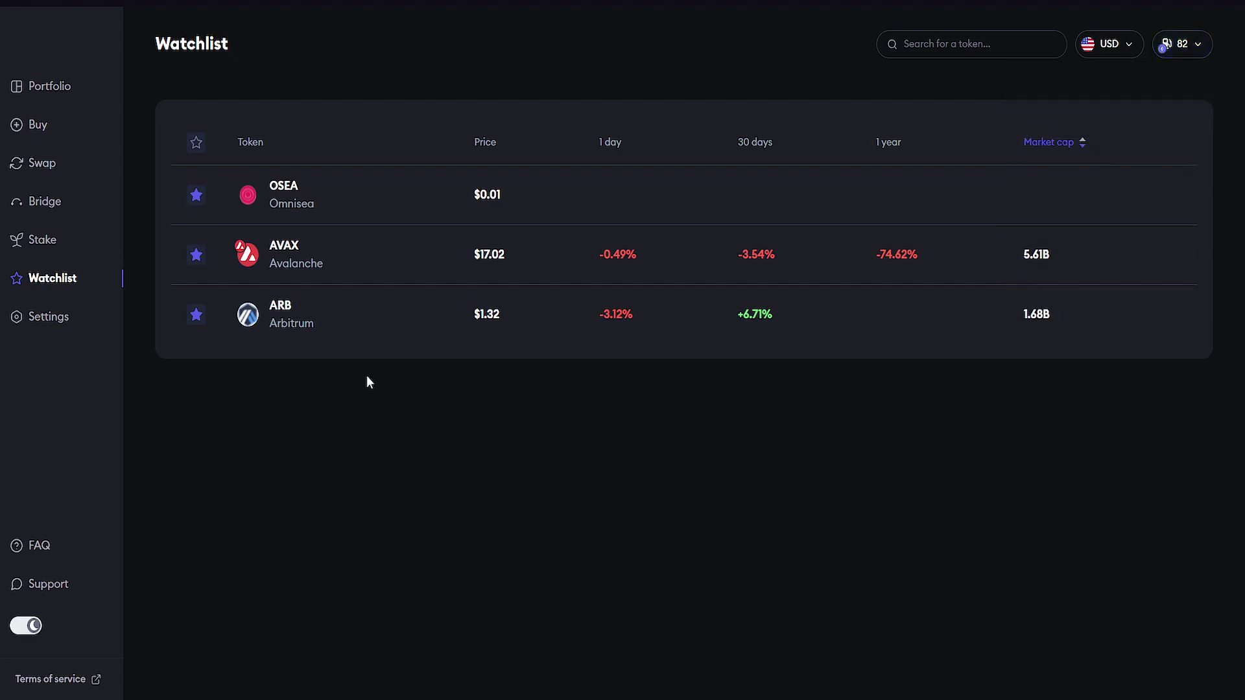
{"action": "left_click", "coordinate": [75, 239]}
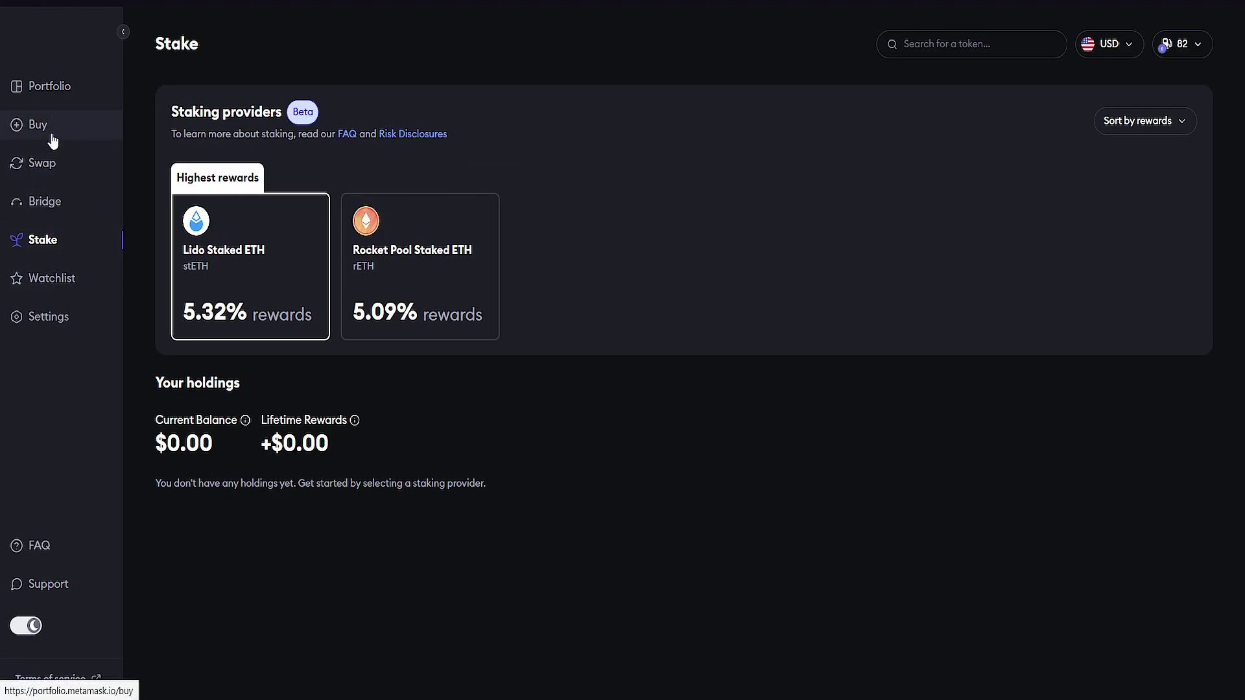
{"action": "left_click", "coordinate": [19, 170]}
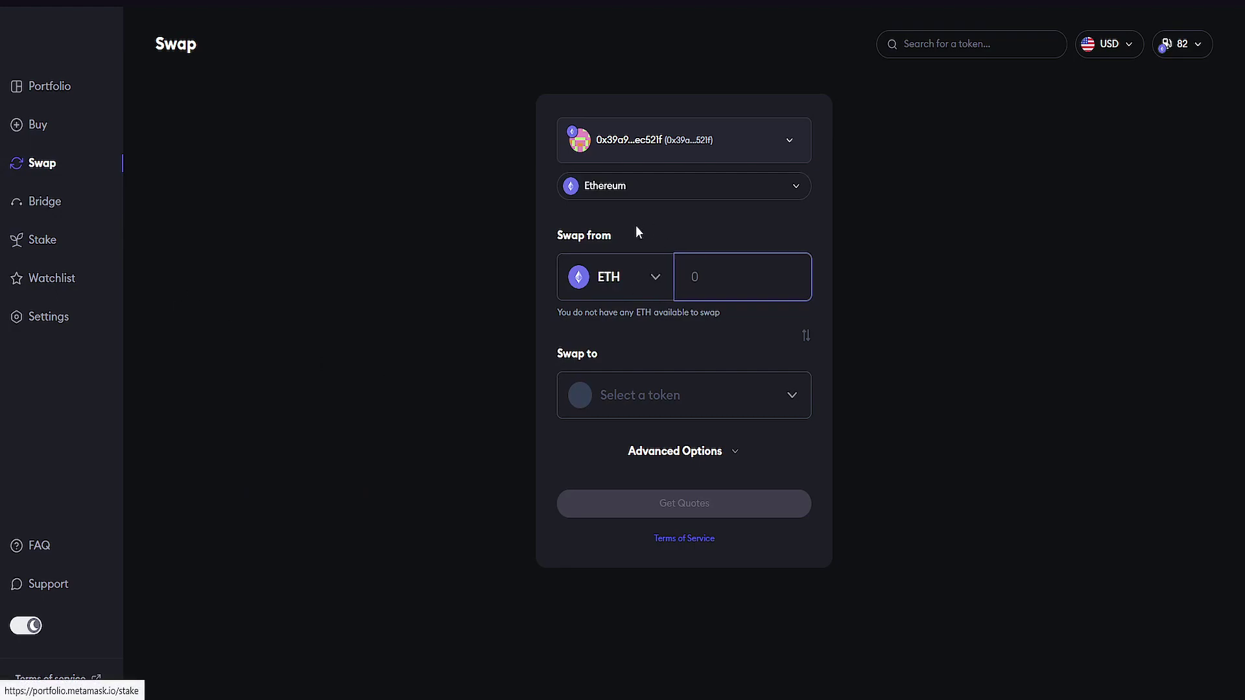